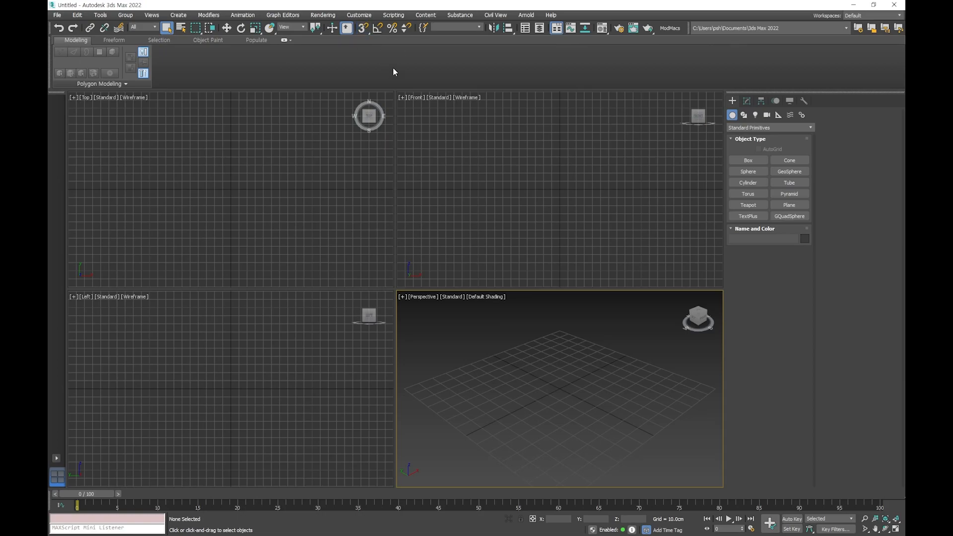
- Create a box in the Top view about 58 cm long, 60 cm wide and 57 cm high
key(a)
key(a)
click(748, 160)
drag(205, 172, 254, 218)
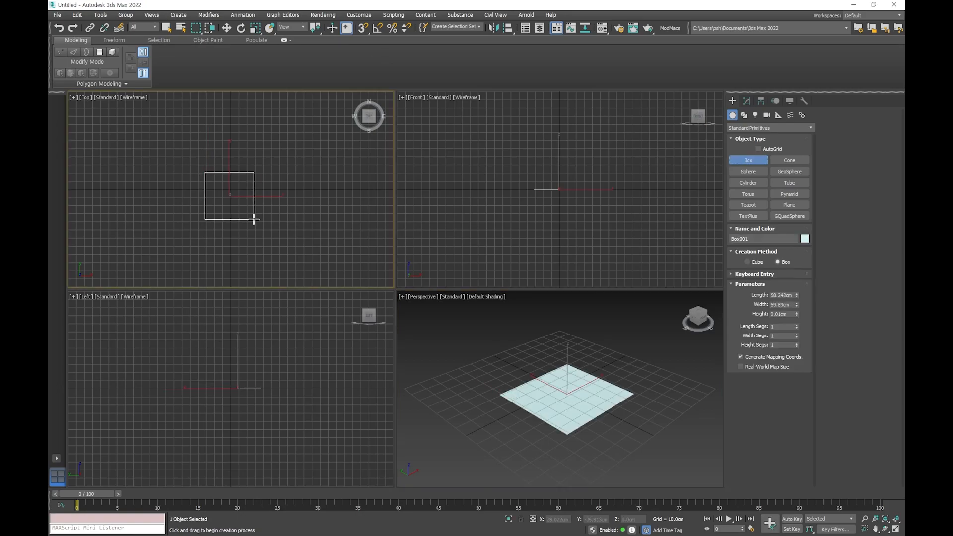
click(259, 172)
right_click(260, 172)
scroll(579, 399, down, 4)
alt+middle_drag(579, 399, 506, 422)
- Clone the box as an independent copy about 94 cm away in the positive X direction
middle_click(257, 192)
key(w)
middle_drag(277, 186, 226, 170)
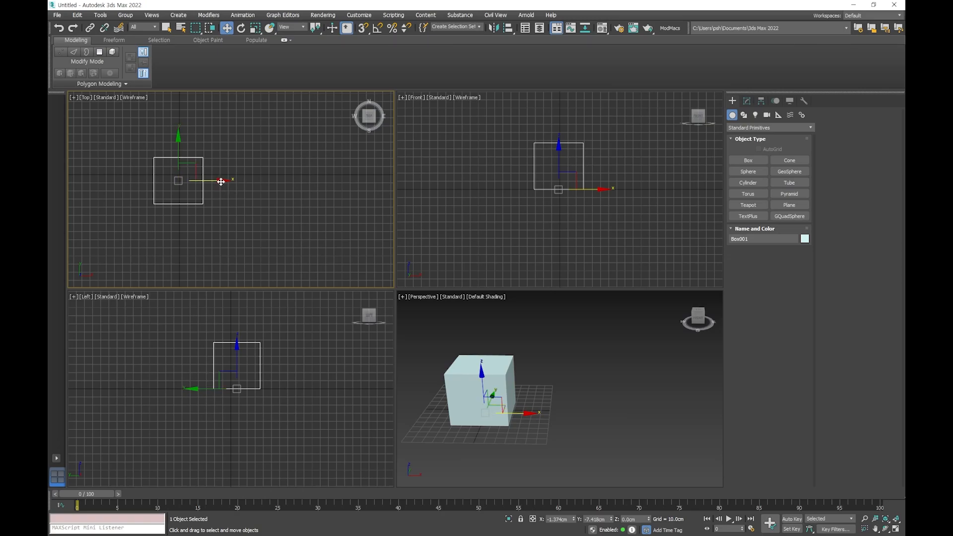
shift+drag(222, 182, 297, 187)
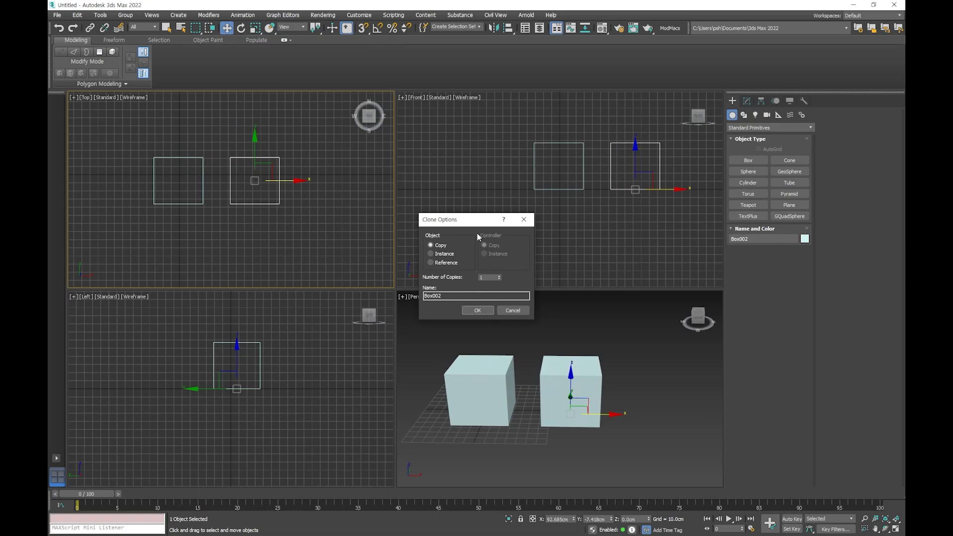
click(478, 310)
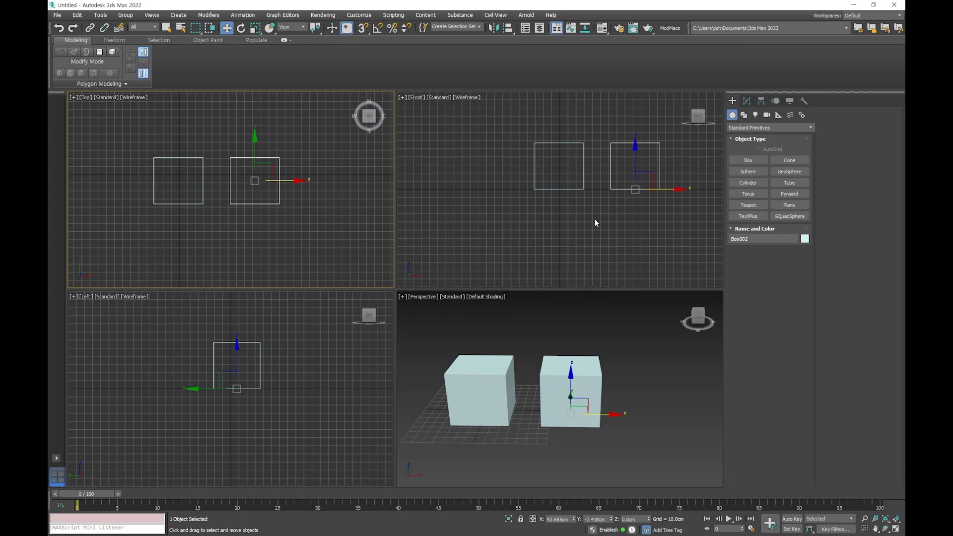
- In the Front view, move the original box about 34 cm along X by eye so its side meets the copied box
scroll(516, 238, up, 3)
middle_drag(552, 228, 491, 263)
click(496, 211)
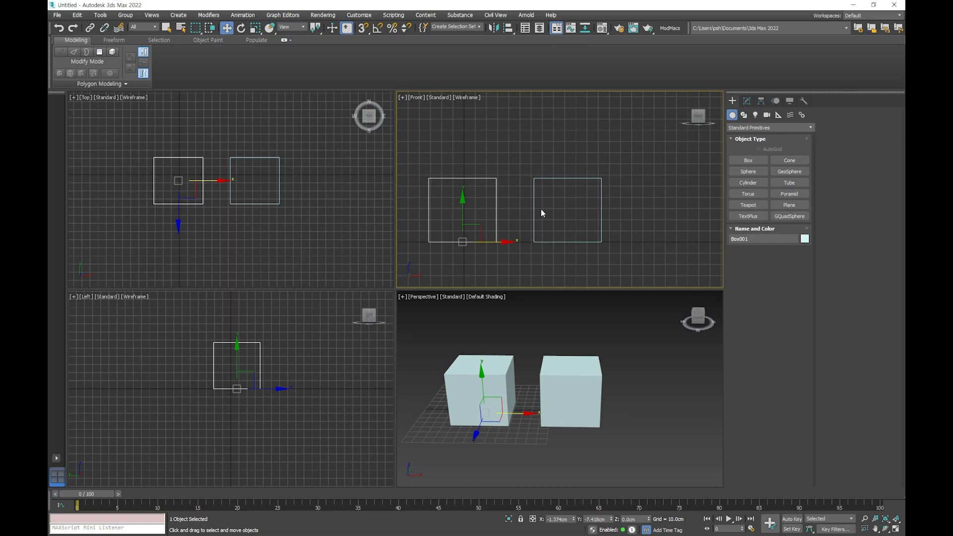
middle_drag(507, 252, 538, 227)
drag(533, 217, 571, 215)
middle_drag(569, 180, 524, 192)
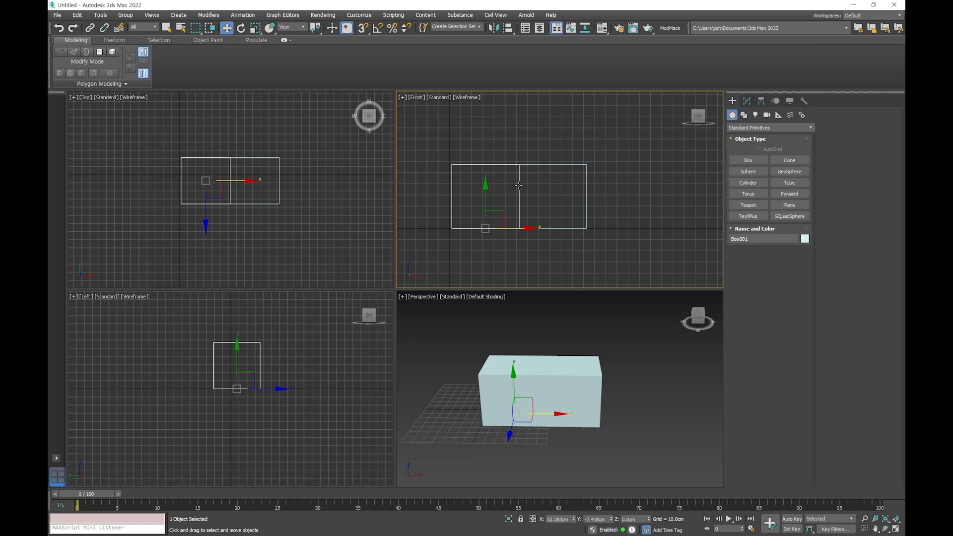
- Examine the seam between the two boxes up close in the Front view, and move the copied box about 36 cm away along X
middle_drag(534, 195, 561, 205)
scroll(547, 201, up, 8)
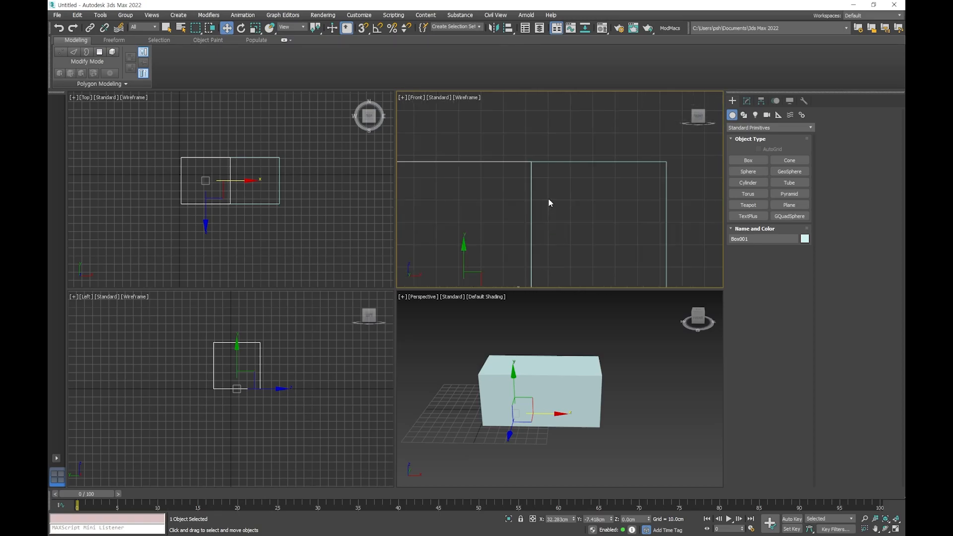
middle_drag(536, 148, 578, 205)
scroll(543, 210, up, 2)
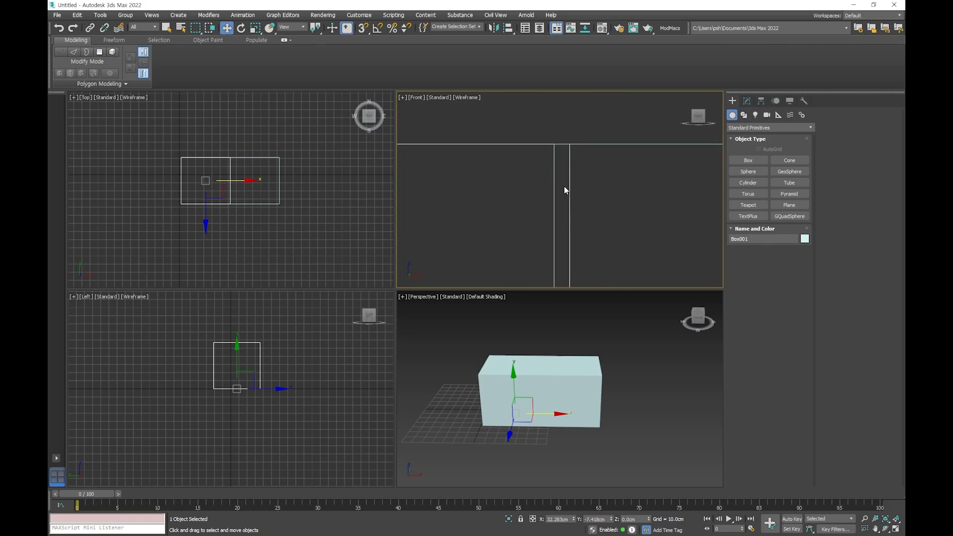
scroll(542, 165, down, 2)
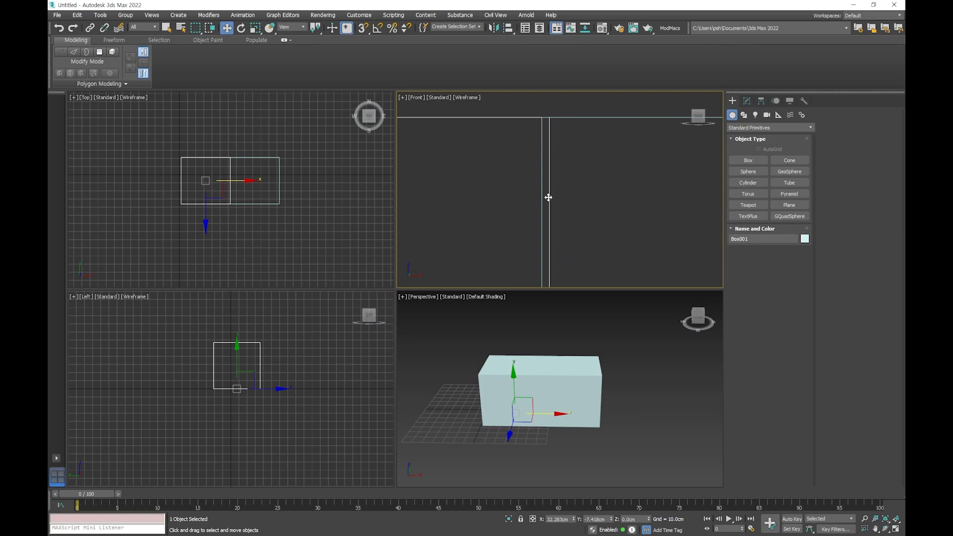
middle_drag(580, 204, 564, 195)
scroll(561, 209, up, 1)
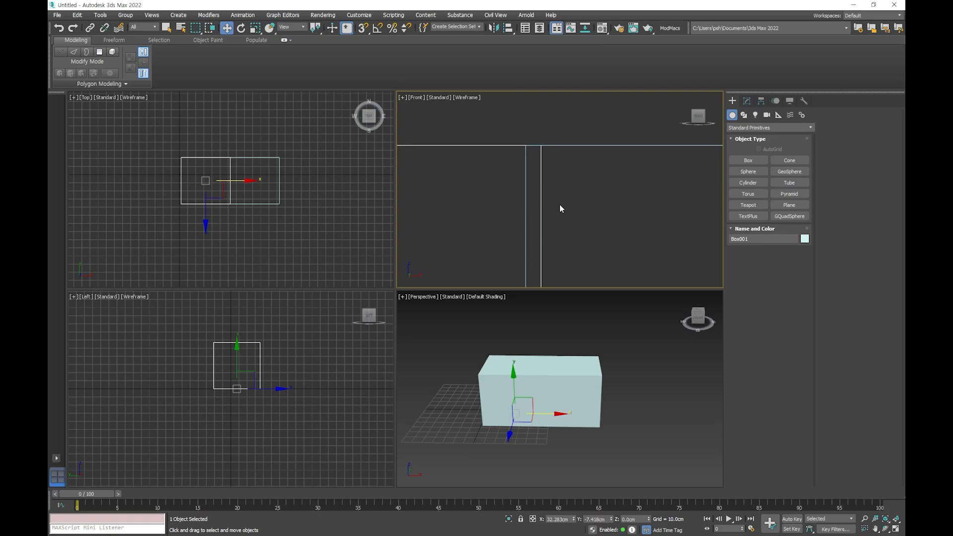
scroll(586, 183, down, 3)
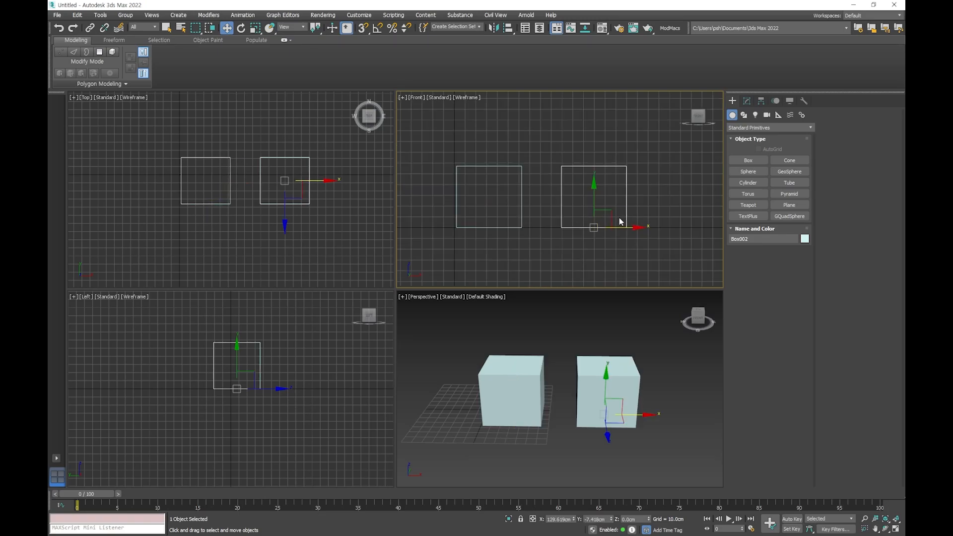
- Try rotating the copied box about 11 degrees clockwise in the Front view, and undo the rotation
key(e)
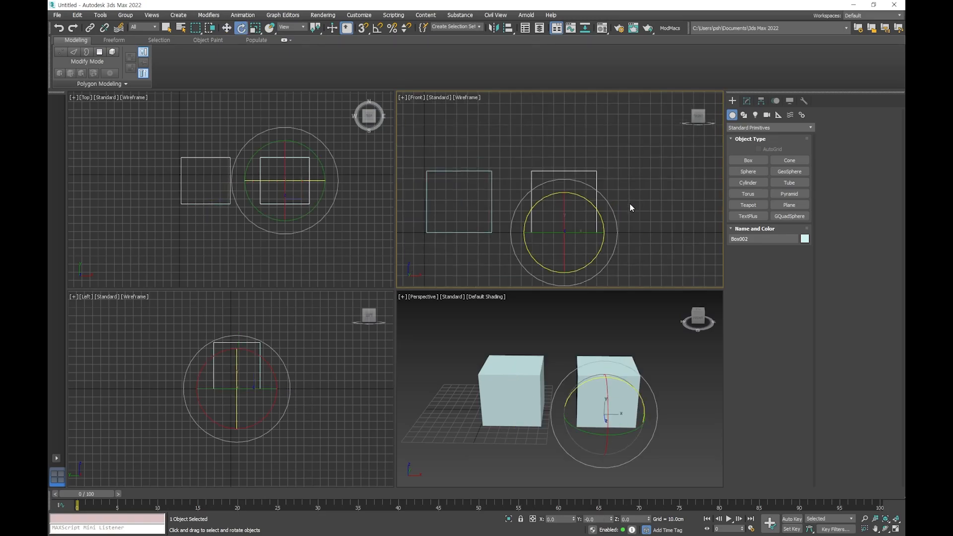
scroll(628, 224, up, 2)
drag(577, 178, 579, 191)
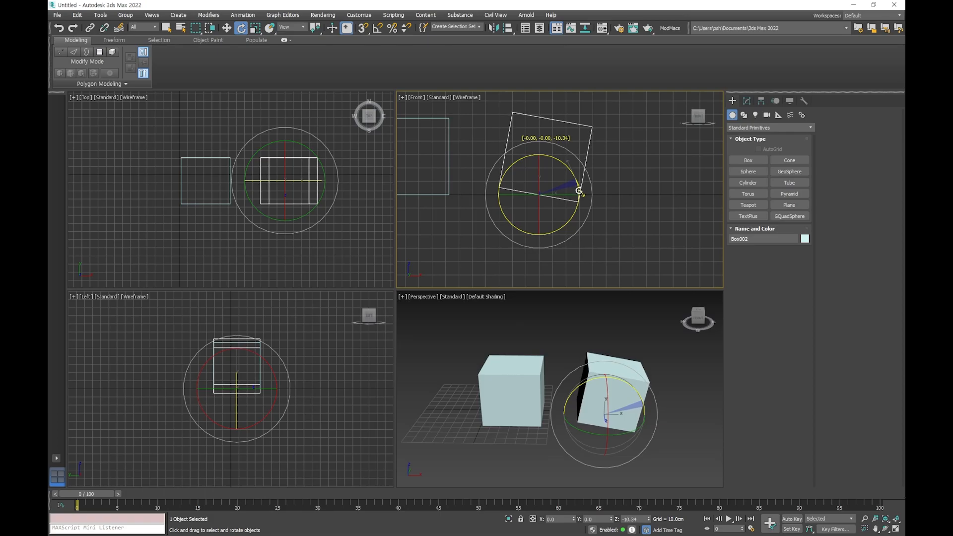
drag(579, 191, 581, 190)
drag(580, 190, 581, 189)
drag(581, 189, 582, 189)
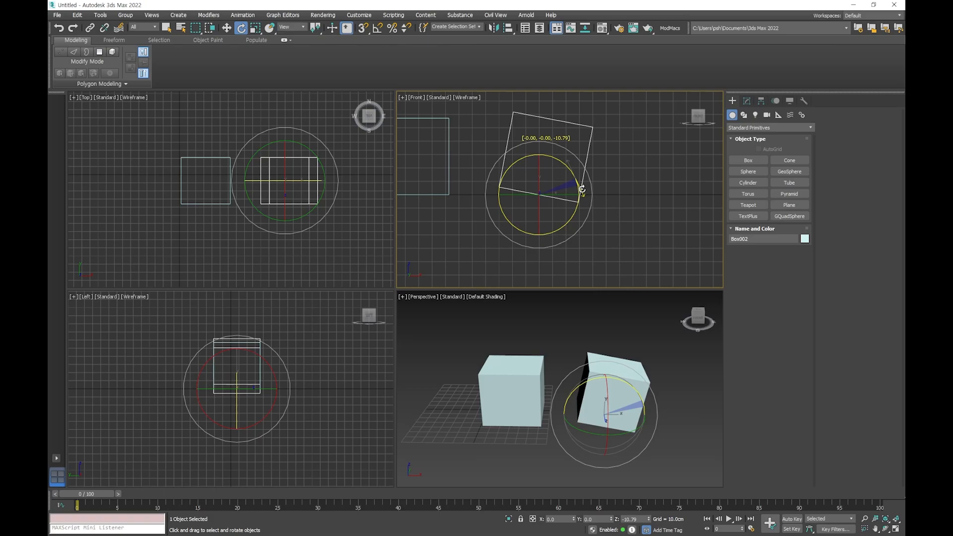
drag(582, 189, 582, 190)
key(ctrl+z)
middle_drag(598, 178, 603, 189)
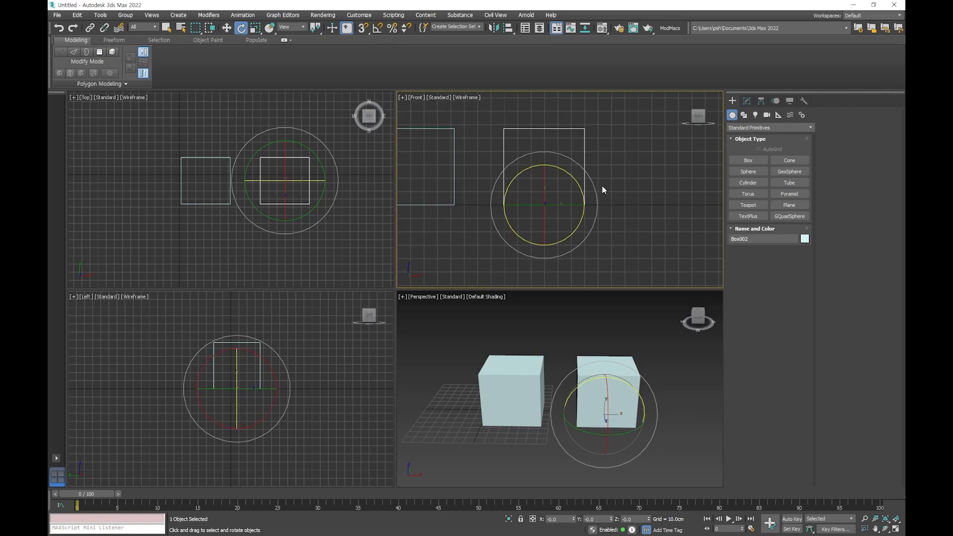
- Try scaling the copied box uniformly to about 200 percent in the Front view, and cancel the scaling
key(r)
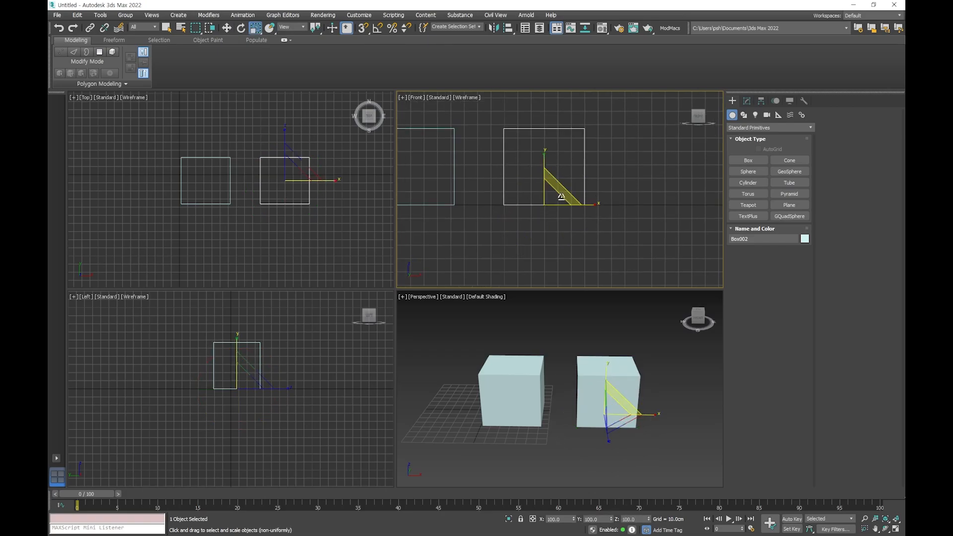
scroll(608, 183, down, 5)
middle_drag(607, 183, 592, 194)
drag(548, 204, 549, 179)
right_click(549, 179)
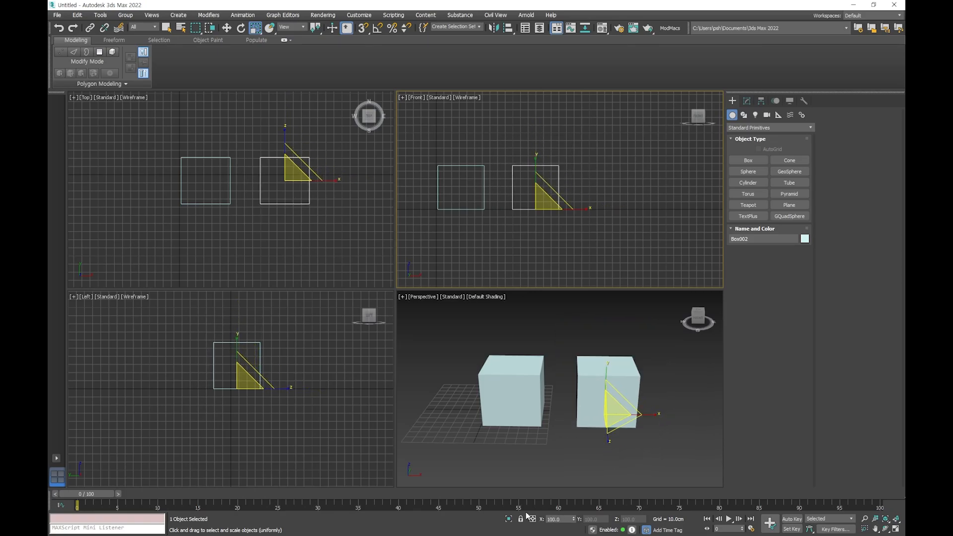
double_click(560, 520)
drag(545, 203, 548, 157)
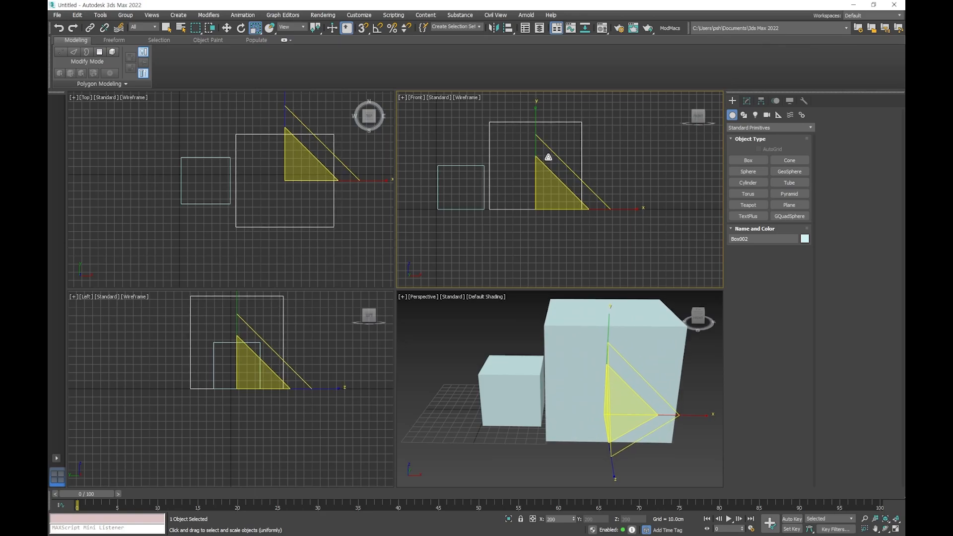
right_click(548, 157)
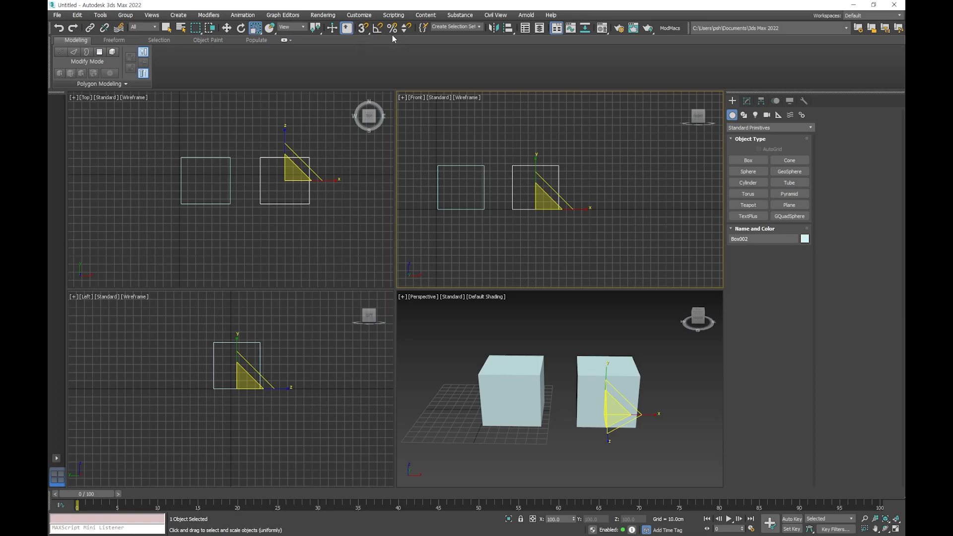
- Open the Grid and Snap Settings and review the snap types, general snap options and home grid settings
right_click(365, 37)
drag(488, 195, 628, 59)
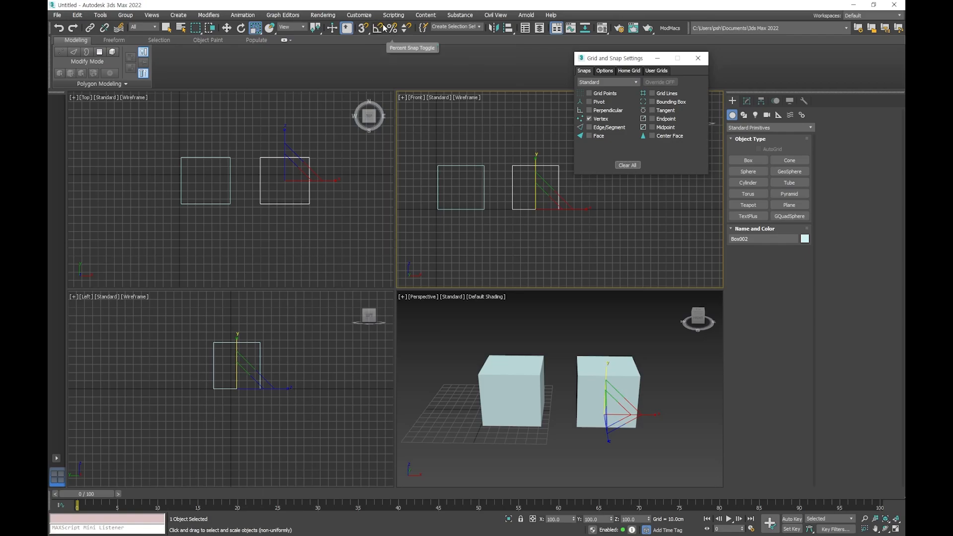
key(r)
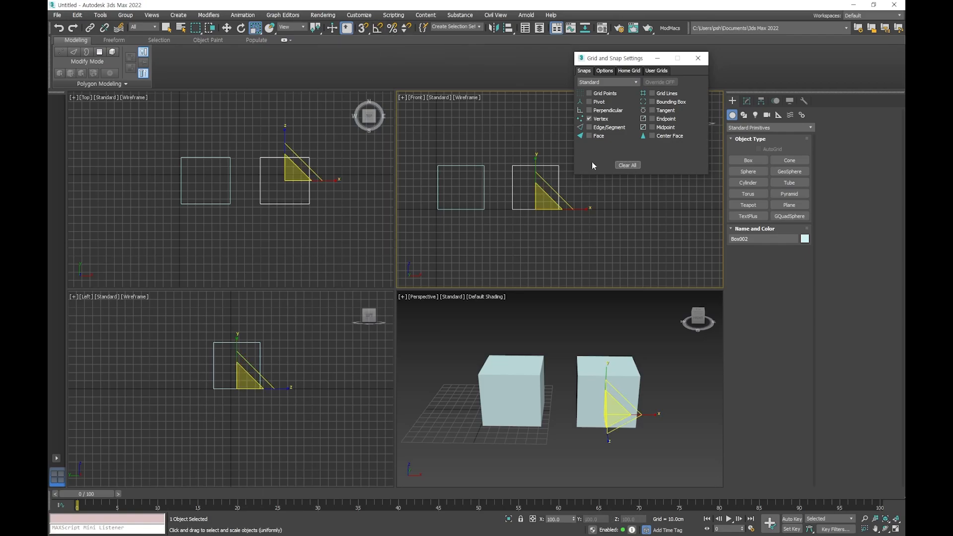
click(606, 71)
click(634, 71)
click(607, 71)
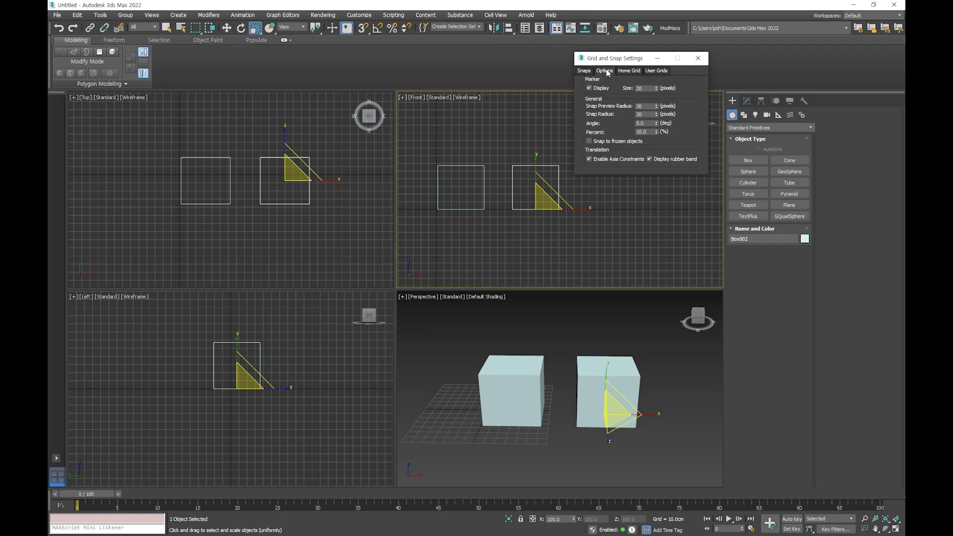
click(582, 72)
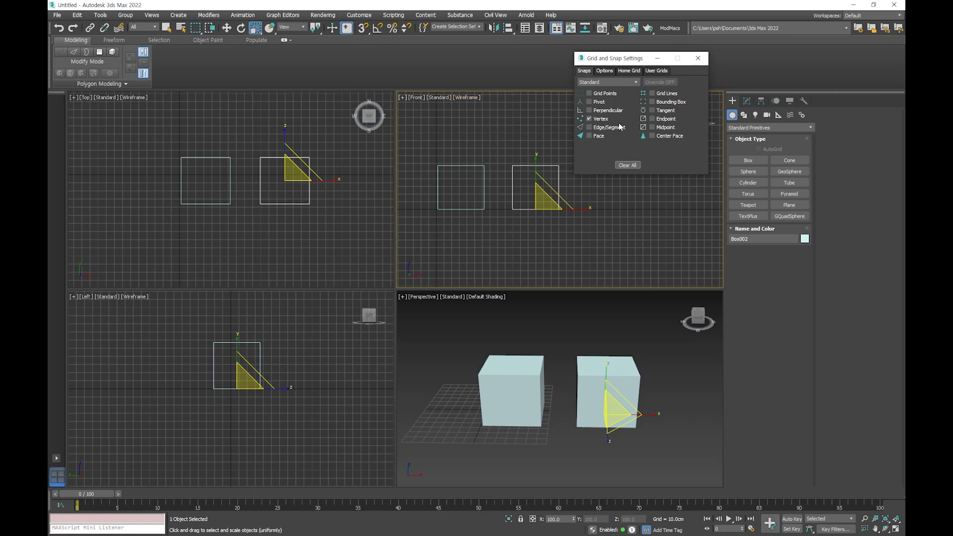
click(605, 72)
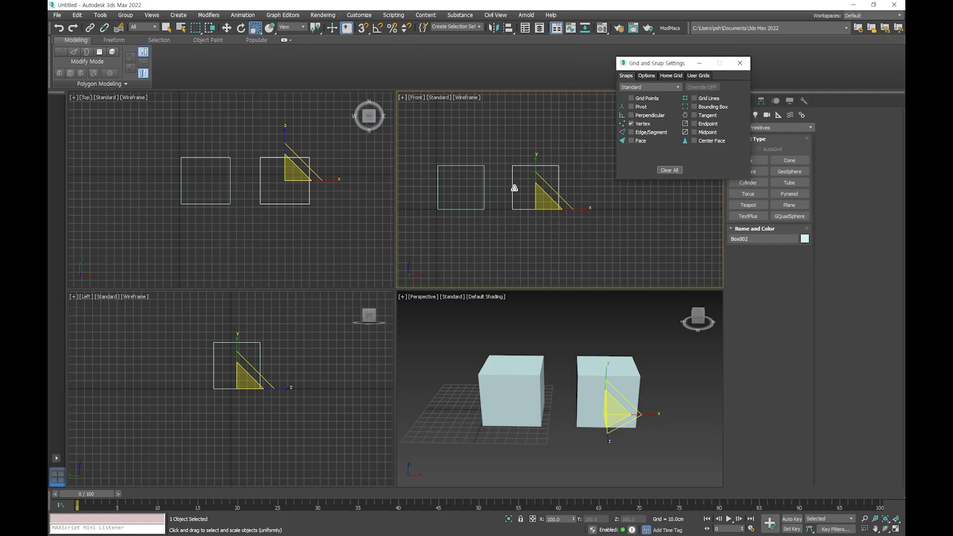
- Move the copied box about 22 cm along X toward the original box and turn on 3D snapping
key(w)
mouse_move(577, 211)
mouse_down()
mouse_move(548, 209)
mouse_move(510, 245)
mouse_move(484, 207)
mouse_move(532, 219)
mouse_move(557, 209)
mouse_up()
click(363, 29)
scroll(477, 206, up, 4)
mouse_move(472, 197)
middle_down()
mouse_move(498, 258)
mouse_move(503, 234)
middle_up()
scroll(549, 262, down, 1)
mouse_move(552, 265)
middle_down()
mouse_move(541, 247)
mouse_move(525, 254)
middle_up()
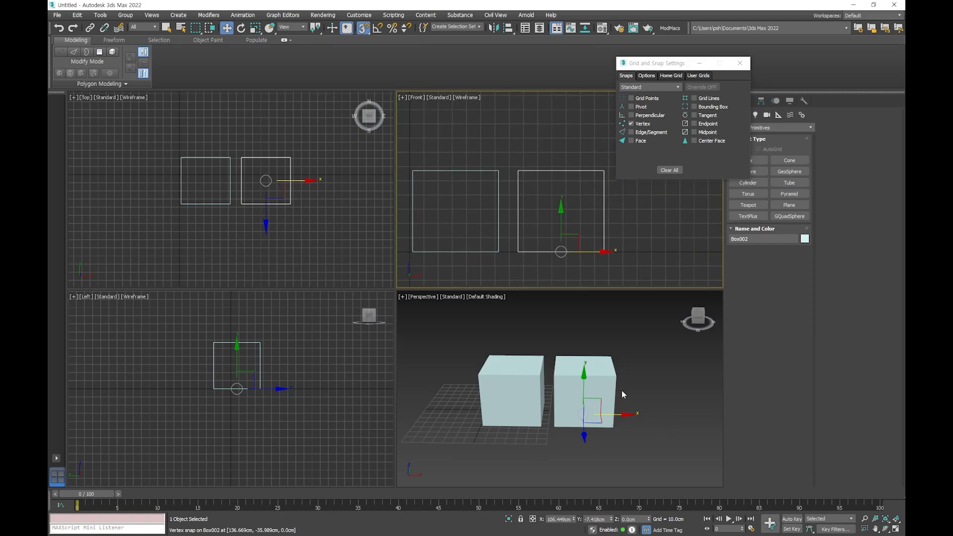
- Display the Perspective view as wireframe and enable Vertex Ticks for the copied box
click(601, 388)
key(F3)
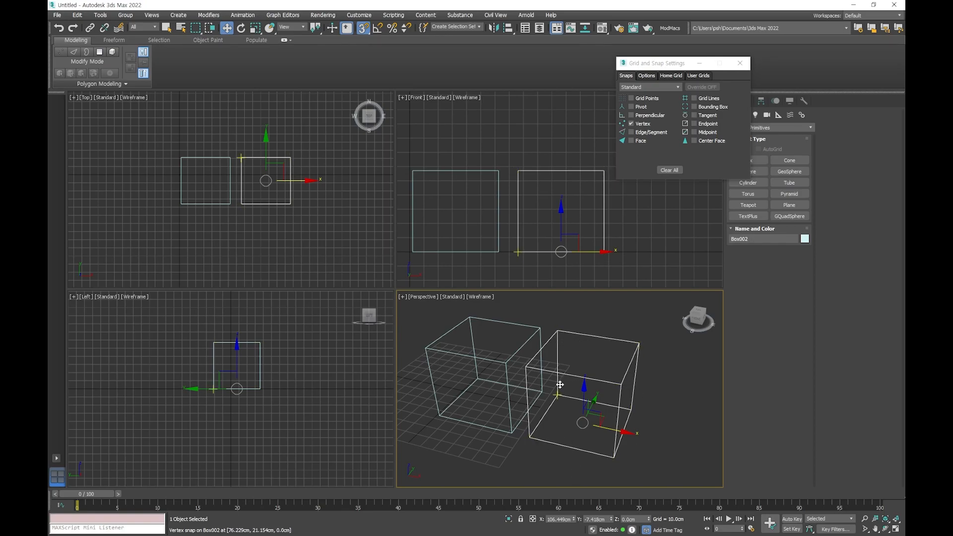
drag(648, 64, 635, 52)
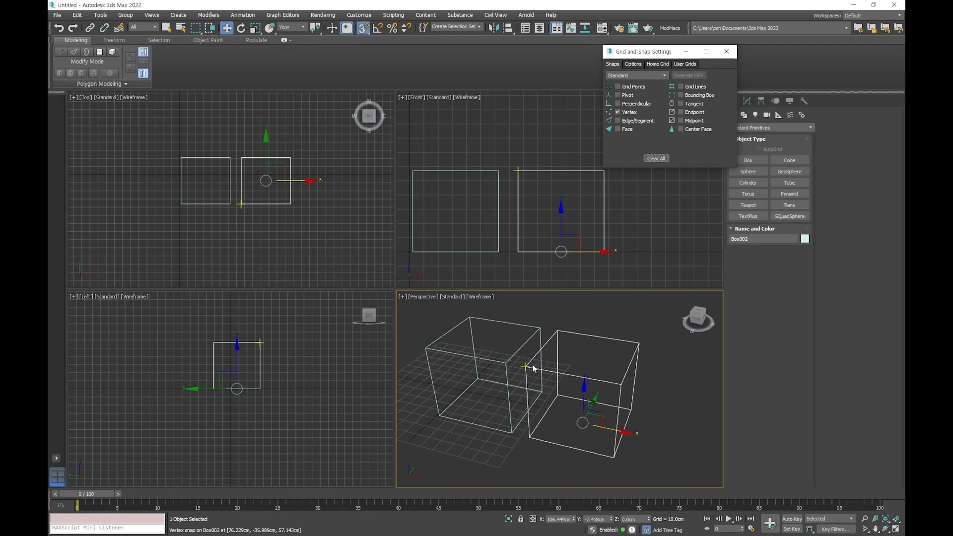
drag(674, 54, 643, 39)
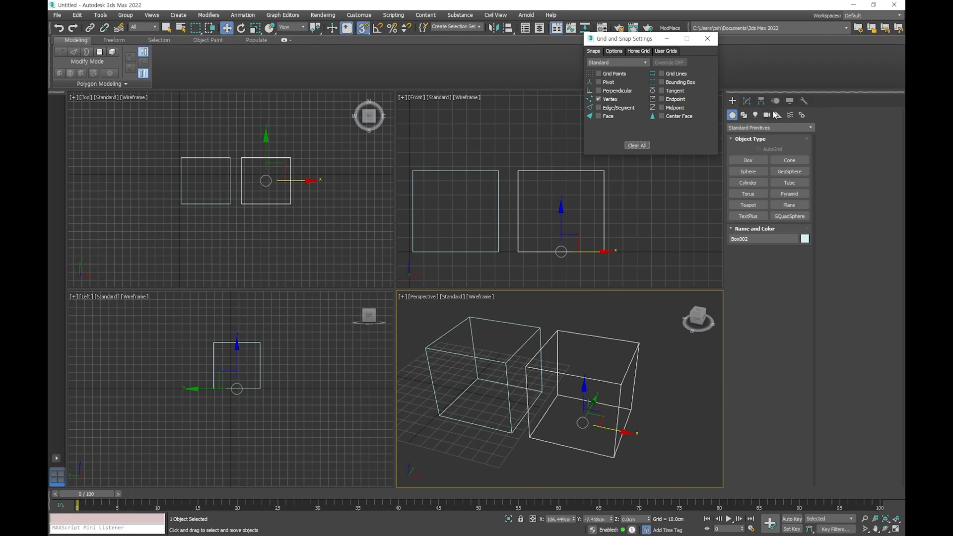
click(790, 101)
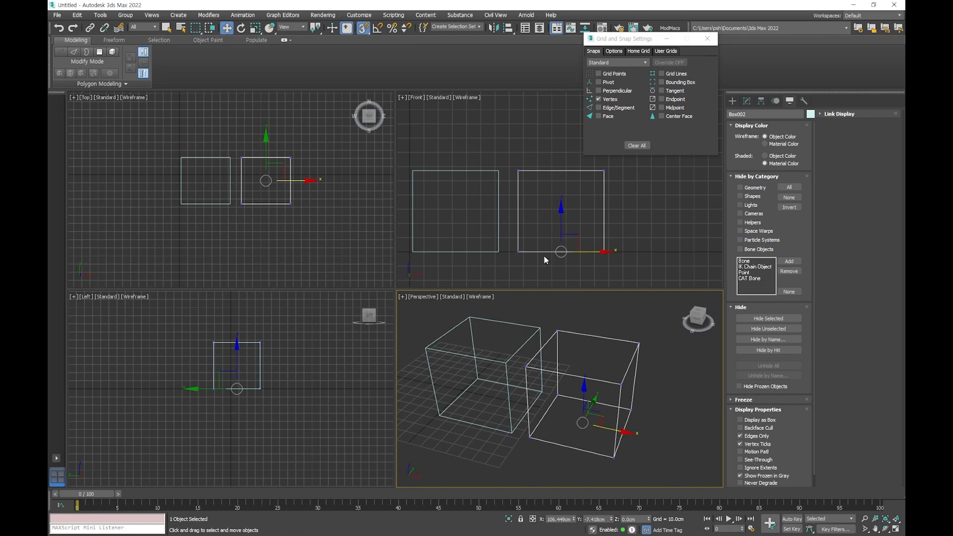
- Snap the copied box's lower-left corner vertex onto the original box's lower-right corner in the Front view and inspect the seam
click(514, 236)
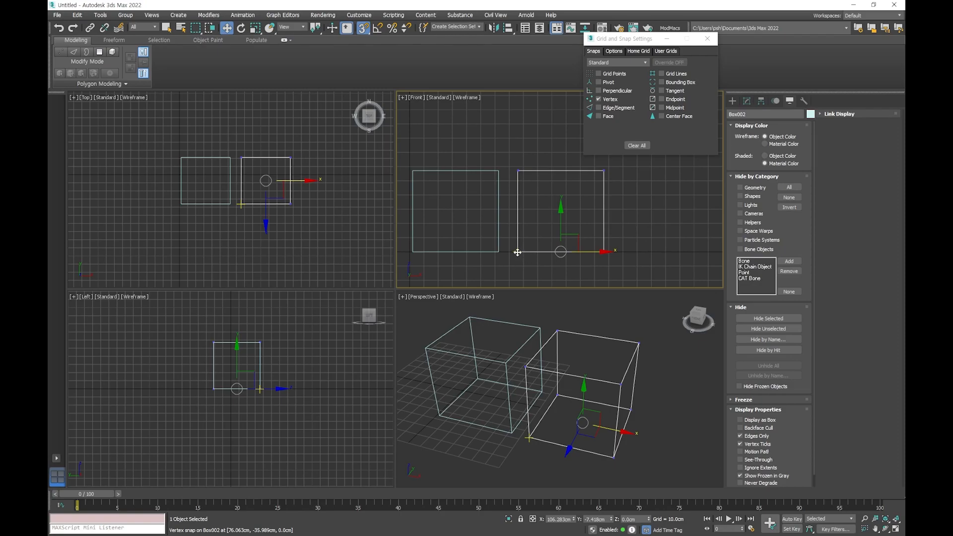
drag(519, 252, 529, 252)
drag(523, 252, 516, 253)
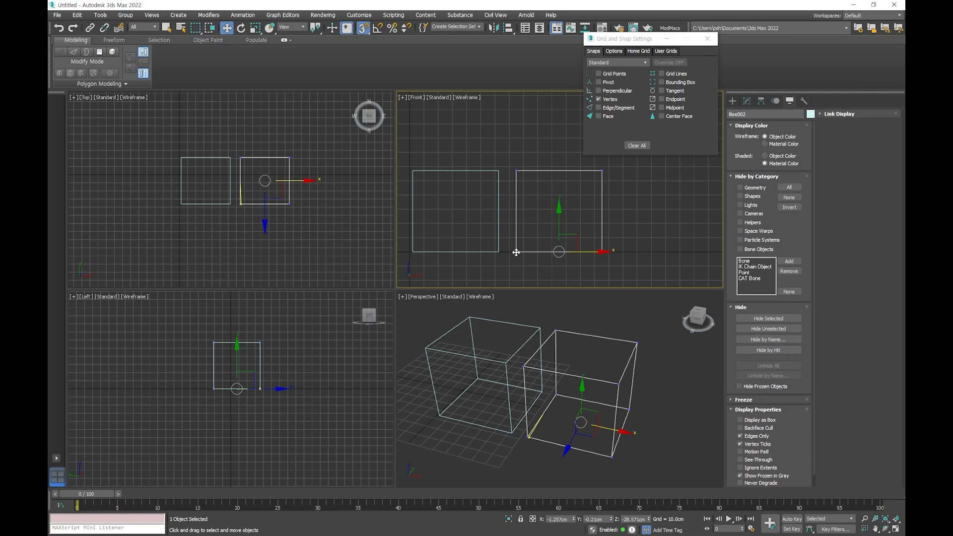
drag(517, 252, 503, 254)
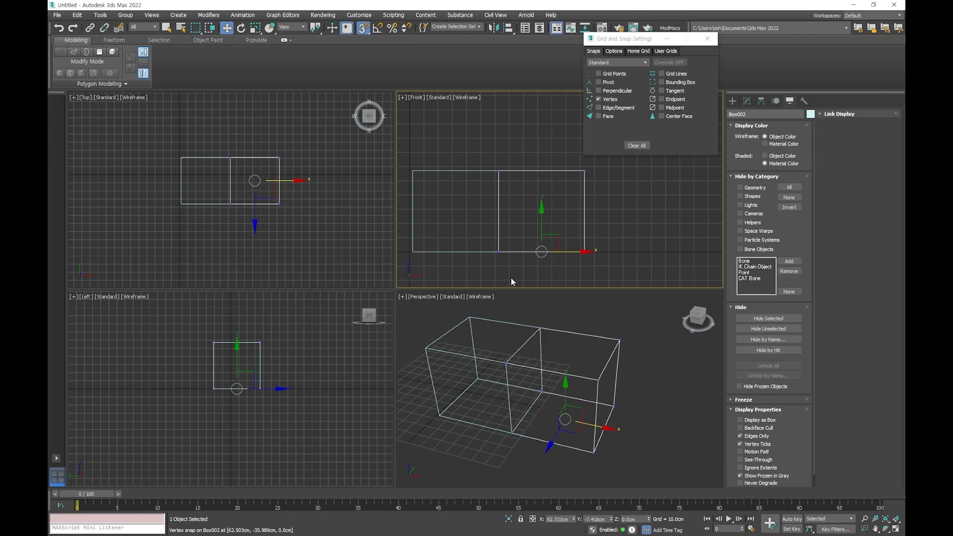
mouse_move(503, 252)
middle_down()
mouse_move(501, 277)
mouse_move(506, 226)
middle_up()
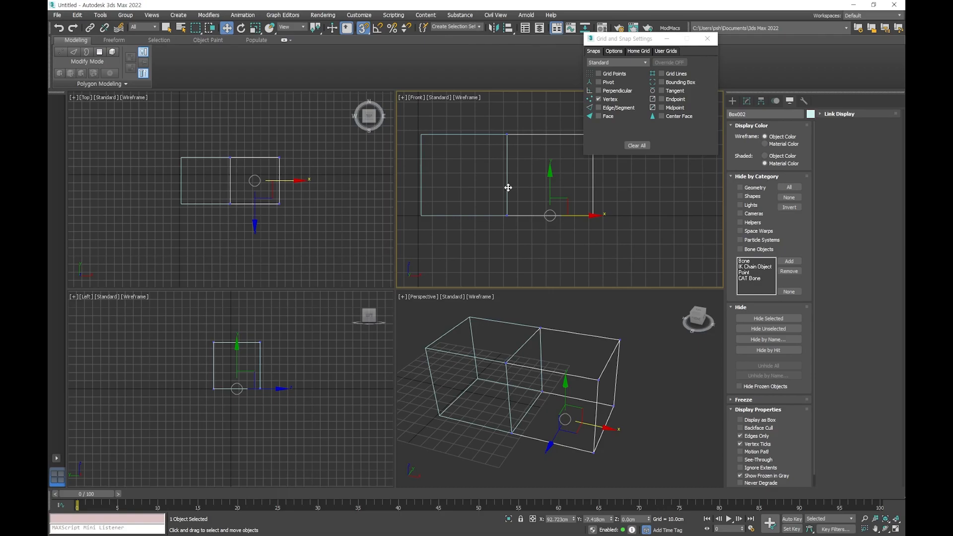
scroll(511, 204, up, 6)
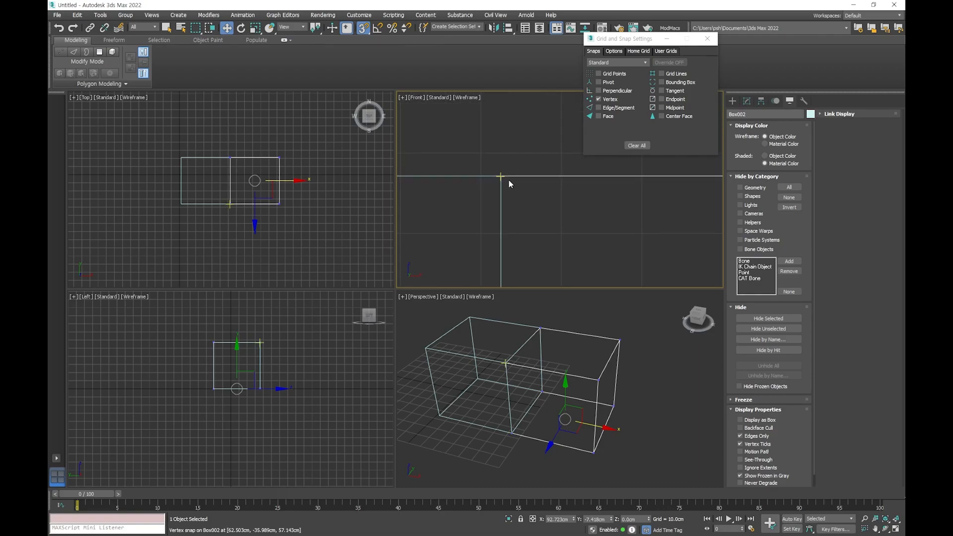
scroll(517, 193, up, 3)
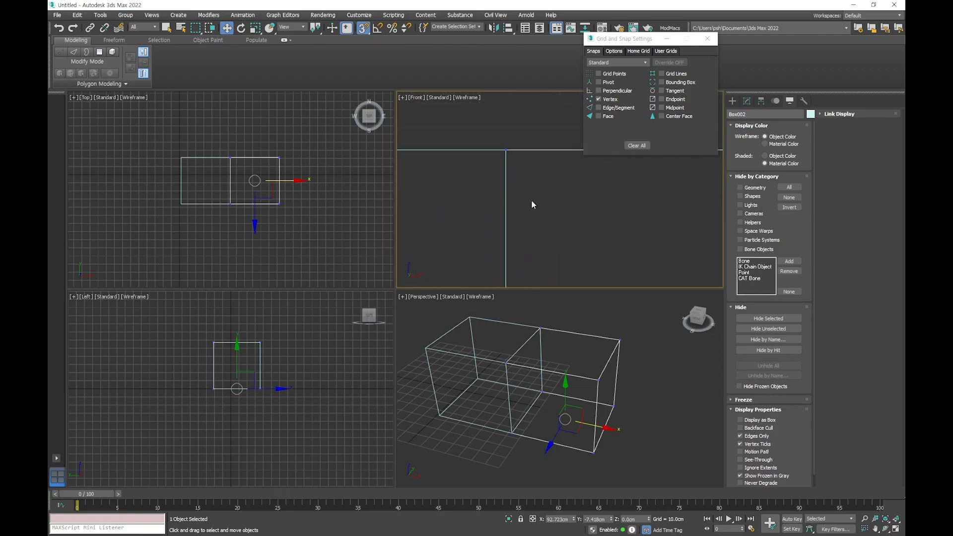
- Enable Grid Points snapping alongside Vertex and check the snap marker on the Front view grid at different densities
scroll(506, 215, down, 8)
scroll(543, 238, up, 3)
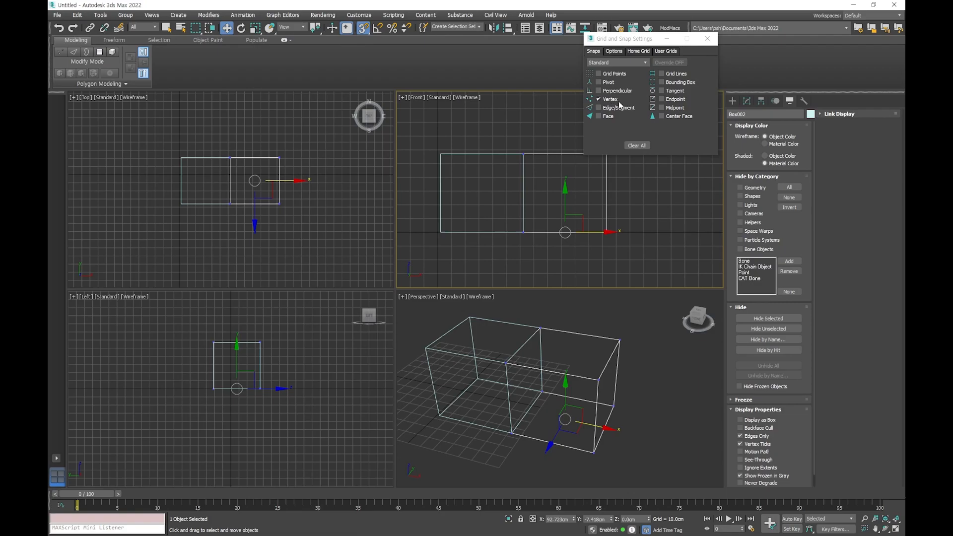
click(599, 74)
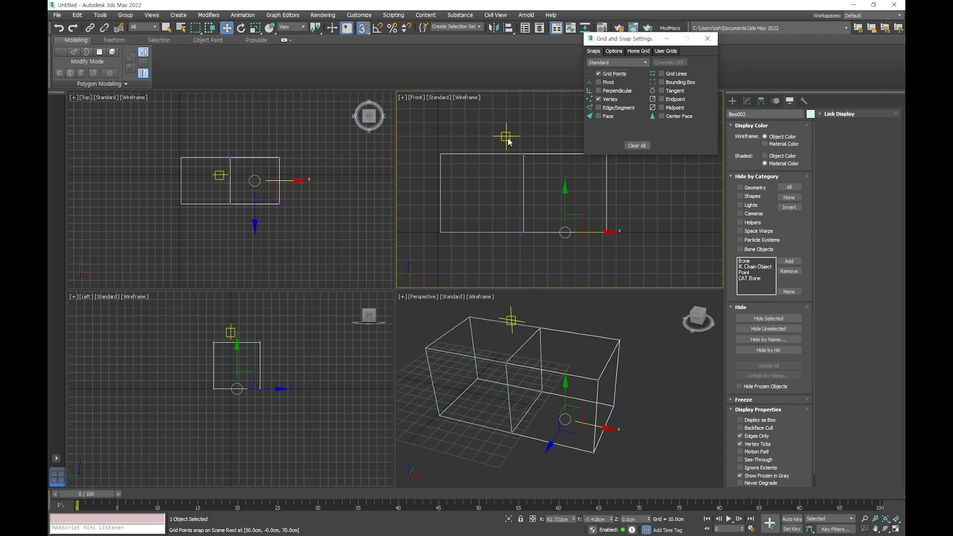
scroll(506, 144, down, 5)
scroll(442, 156, up, 5)
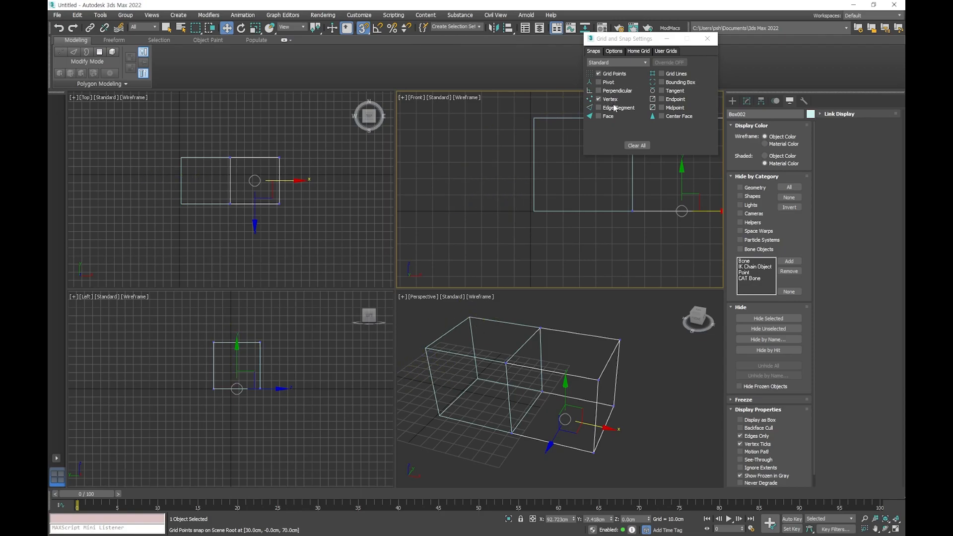
scroll(568, 216, down, 3)
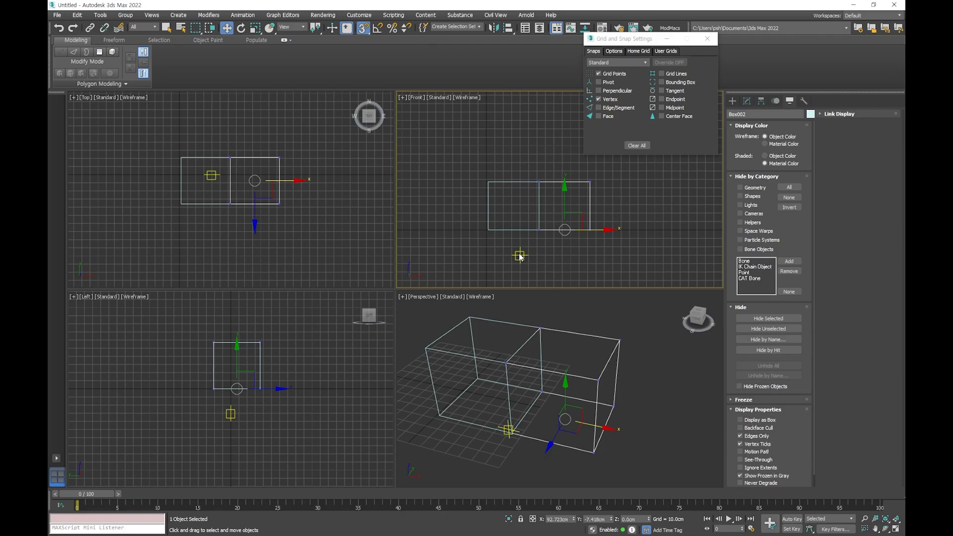
key(alt+d)
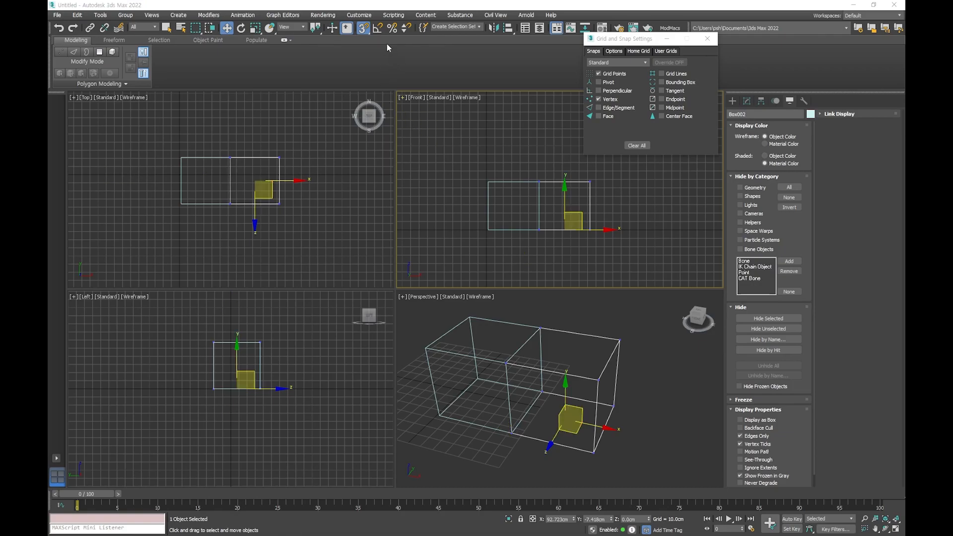
- Try rotating the copied box freely in the Front view with angle snap off, and undo the rotation
click(378, 28)
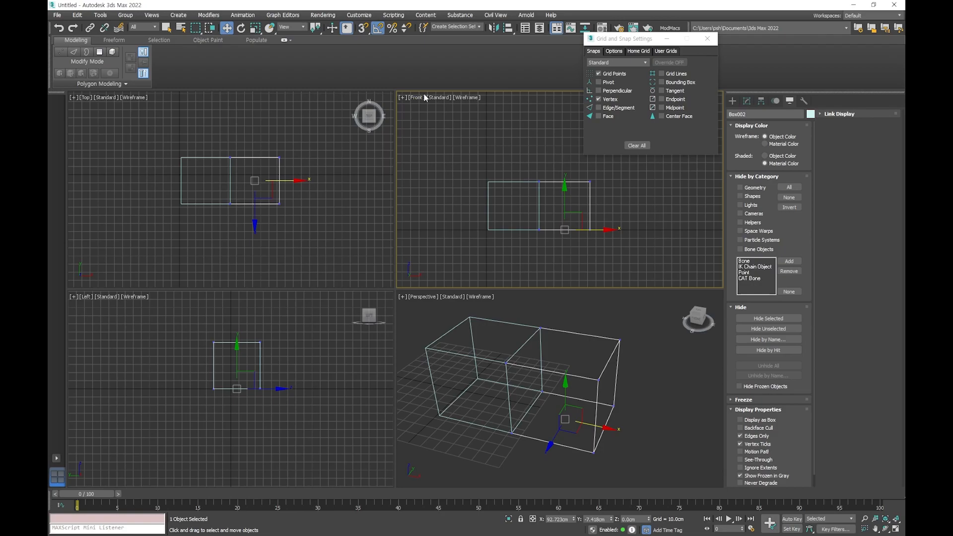
key(a)
middle_drag(612, 207, 583, 216)
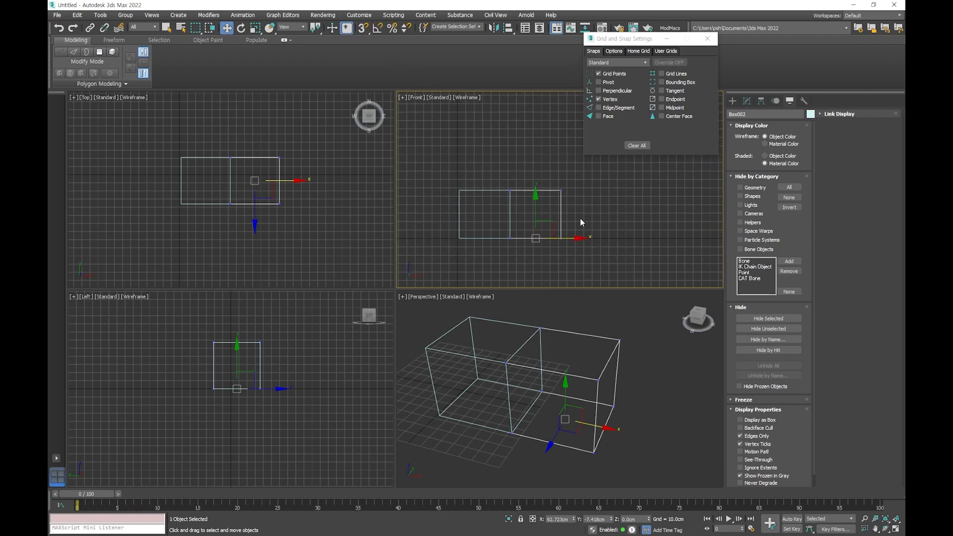
middle_drag(558, 249, 550, 242)
key(e)
drag(565, 215, 567, 227)
key(ctrl+z)
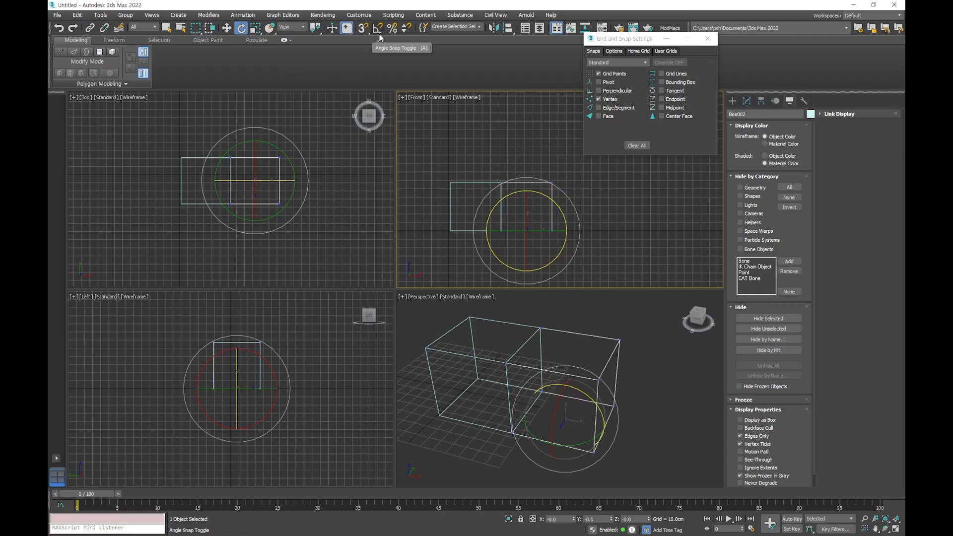
- Set the snap angle to 10 degrees in the general snap options
click(613, 51)
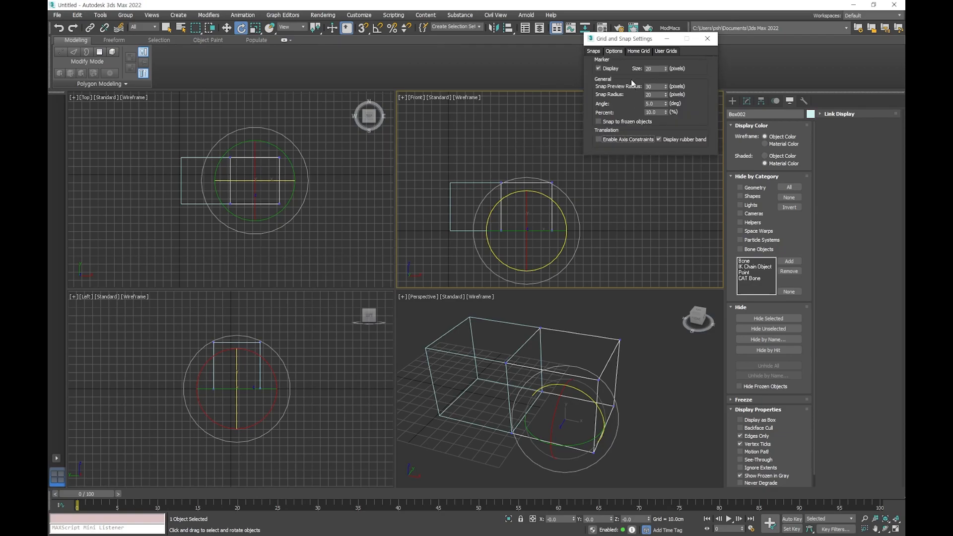
double_click(651, 104)
text(10)
- Try rotating the copied box 90 degrees in the Front view with angle snap on, undo it and turn angle snap off
key(a)
drag(562, 211, 571, 236)
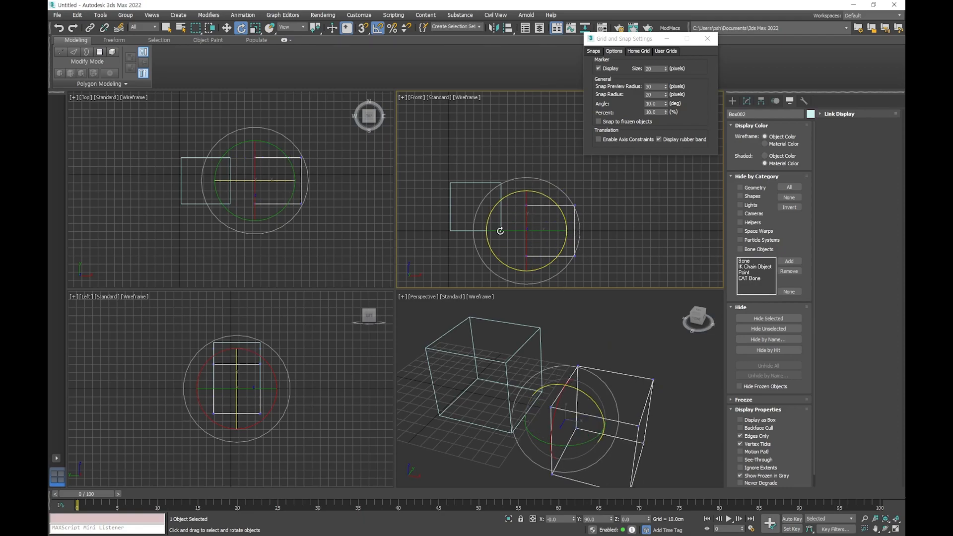
key(ctrl+z)
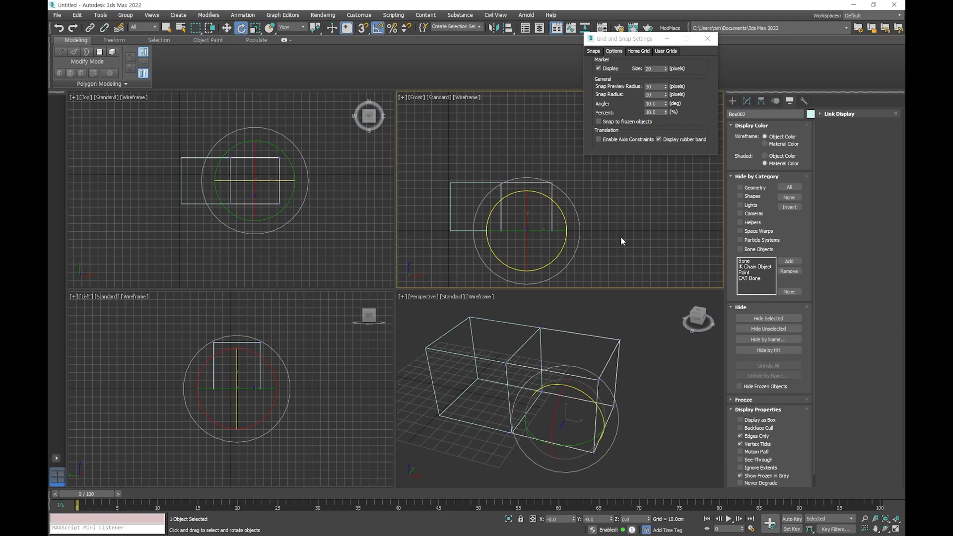
click(378, 28)
- Set the snap percentage to 100% in the general snap options
click(659, 113)
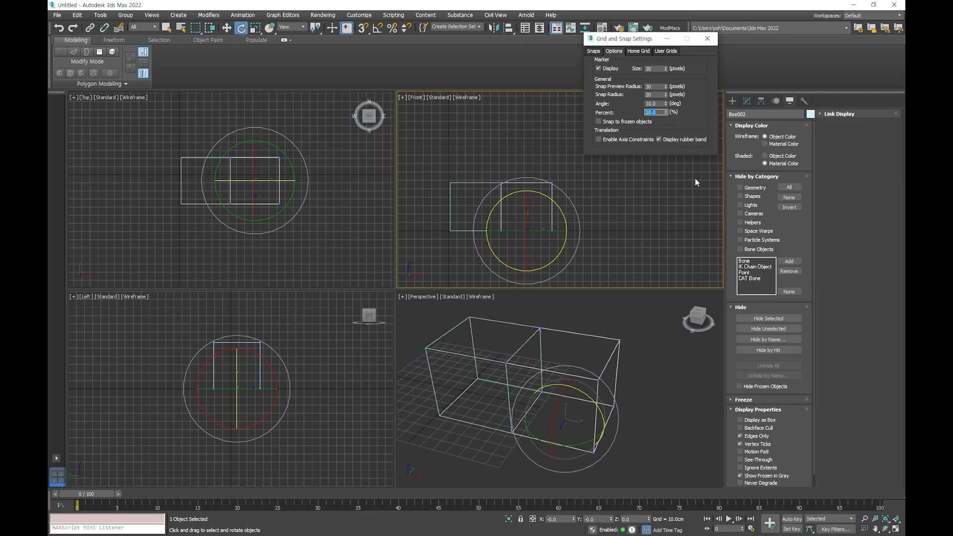
text(1)
key(Return)
- Try scaling the copied box uniformly in the Front view with percent snap on, and turn percent snap off again
key(r)
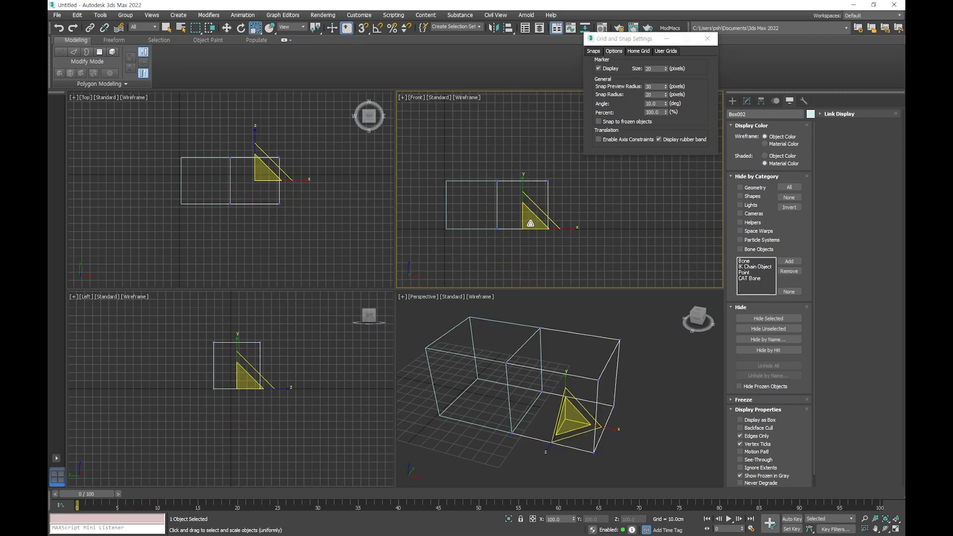
click(392, 28)
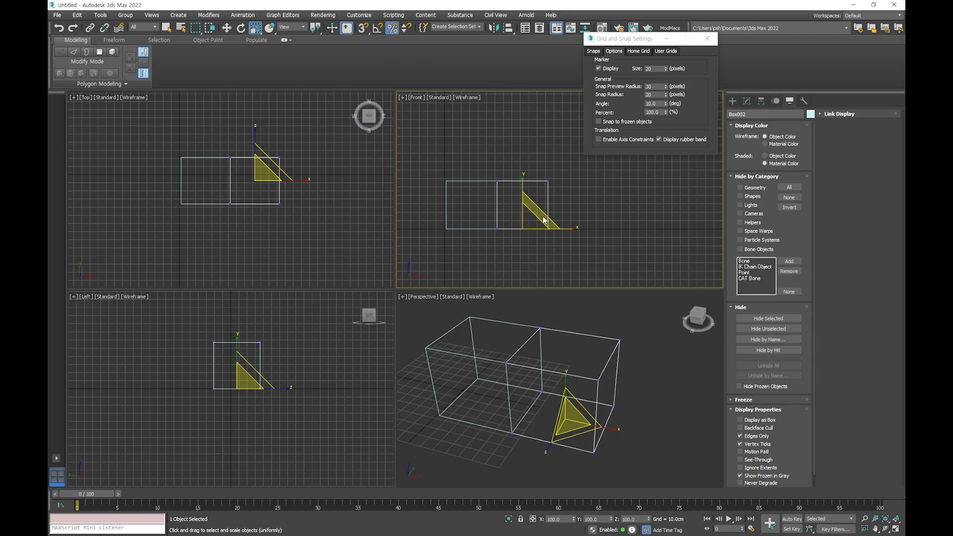
drag(534, 216, 553, 208)
click(392, 29)
mouse_move(559, 404)
alt+middle_down()
mouse_move(546, 377)
mouse_move(571, 392)
alt+middle_up()
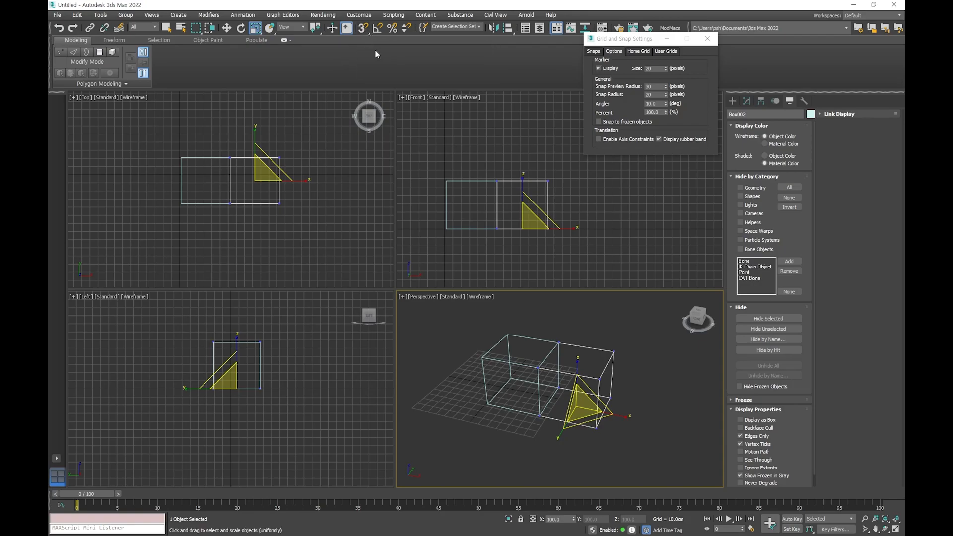
- Cycle the snap toggle through its 2D, 2.5D and 3D modes and leave 2.5D snapping active
mouse_move(362, 27)
mouse_down()
mouse_move(368, 72)
mouse_move(369, 43)
mouse_up()
drag(369, 47, 369, 60)
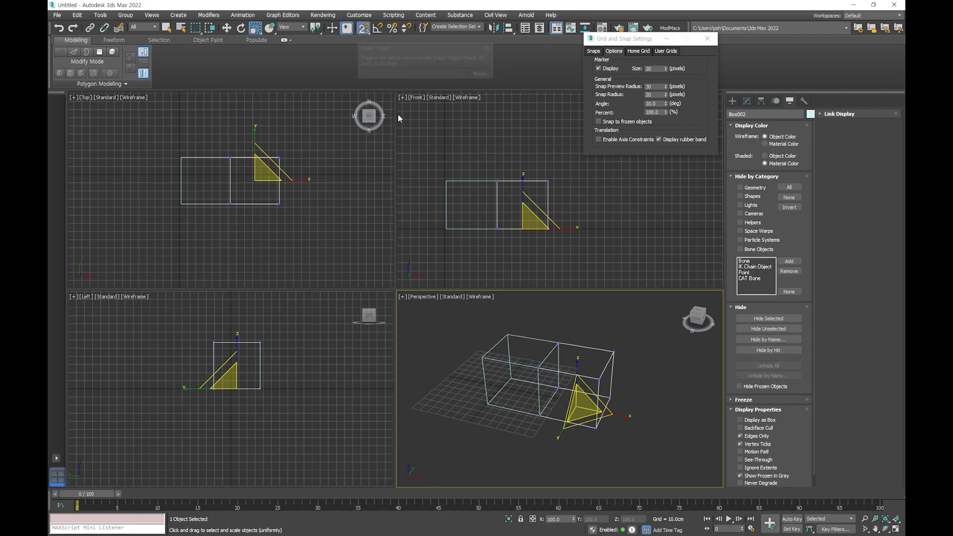
drag(364, 29, 364, 72)
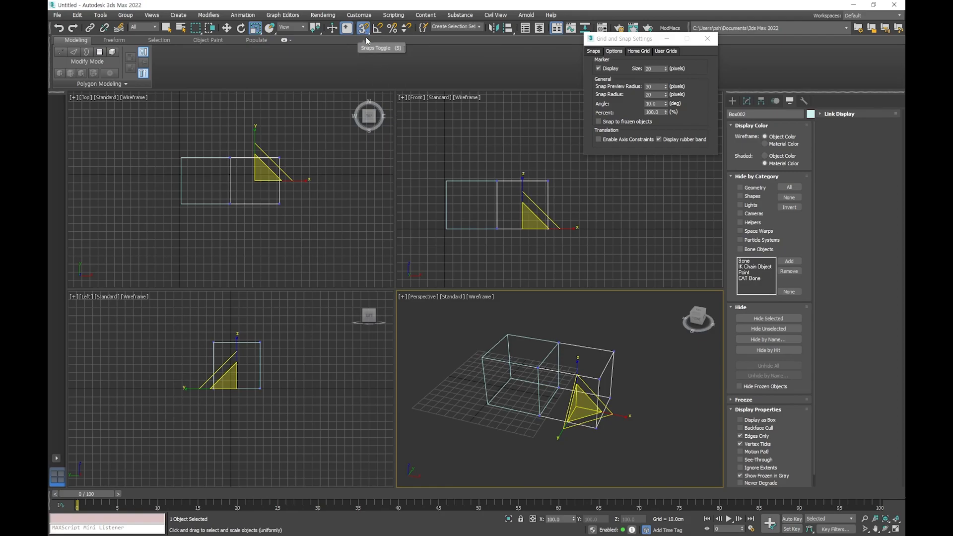
drag(364, 31, 366, 50)
- Move the copied box up and away from the original in the Front view, snapping it to grid points at X 120 cm, Z 40 cm
middle_drag(536, 229, 526, 251)
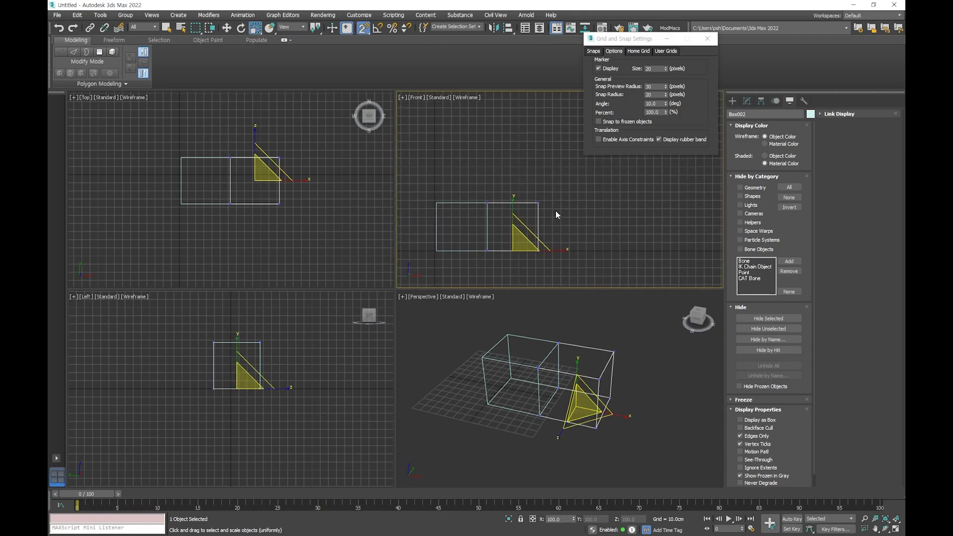
key(w)
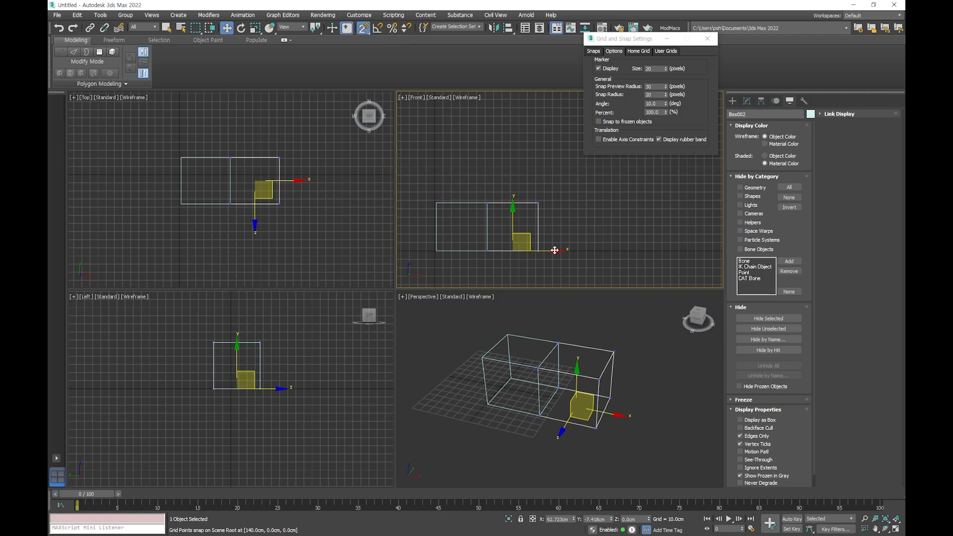
drag(555, 252, 558, 231)
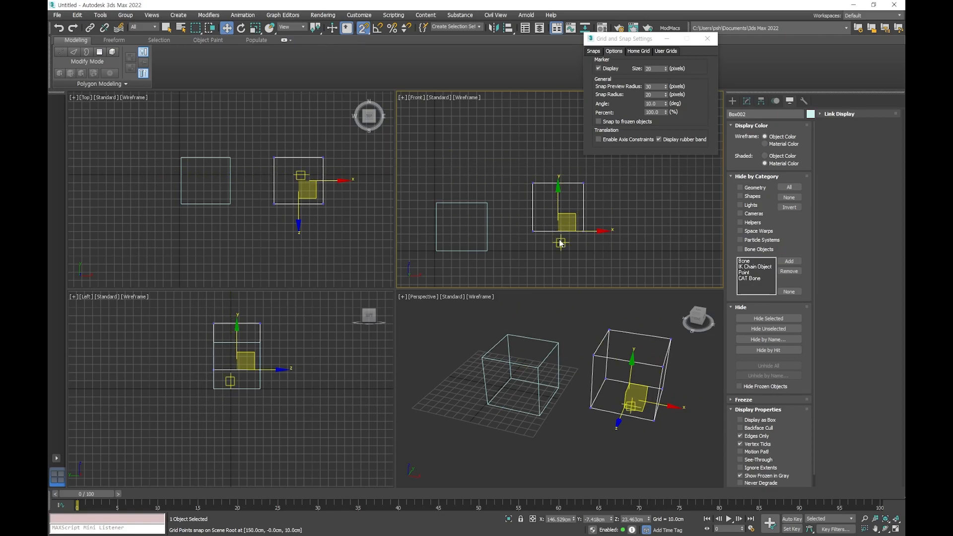
mouse_move(585, 184)
mouse_down()
mouse_move(656, 164)
mouse_move(586, 166)
mouse_move(596, 177)
mouse_up()
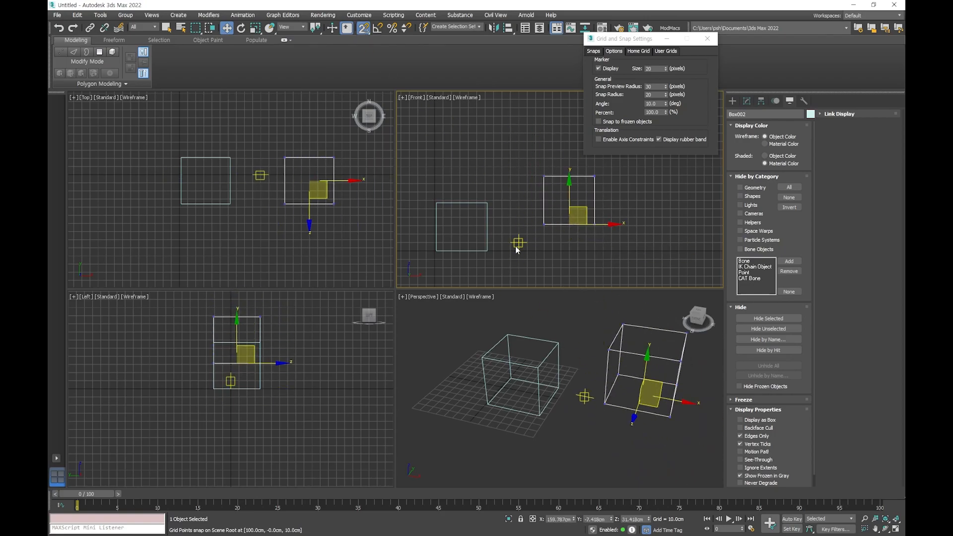
drag(575, 216, 543, 209)
mouse_move(574, 387)
alt+middle_down()
mouse_move(511, 447)
mouse_move(531, 421)
alt+middle_up()
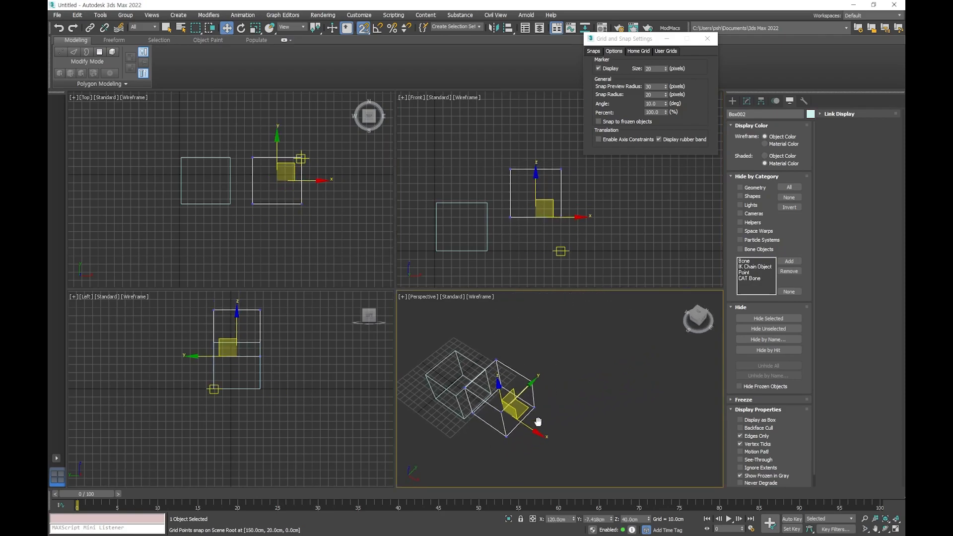
- Move the copied box further across the Front view grid, snapping it to X 150 cm, Z 60 cm
middle_click(570, 192)
drag(569, 193, 544, 125)
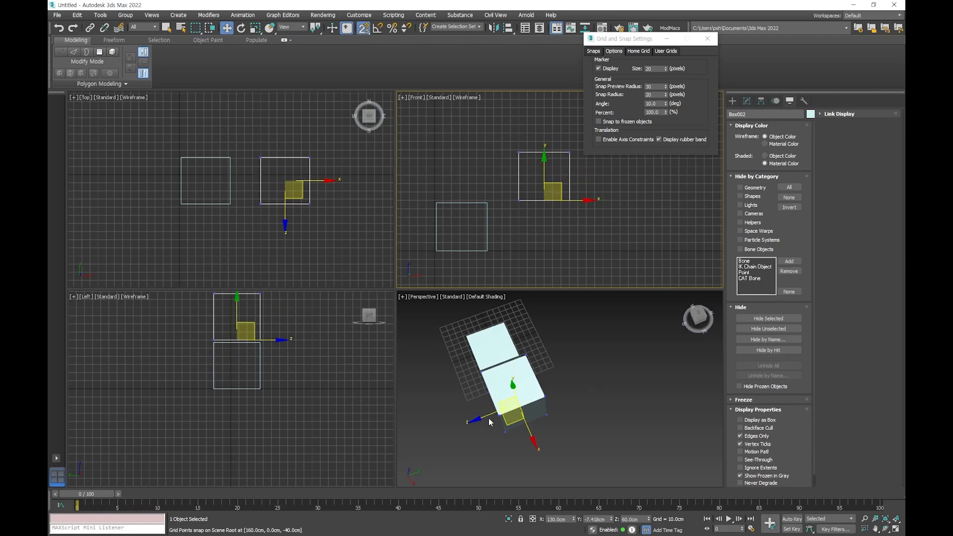
drag(544, 213, 512, 219)
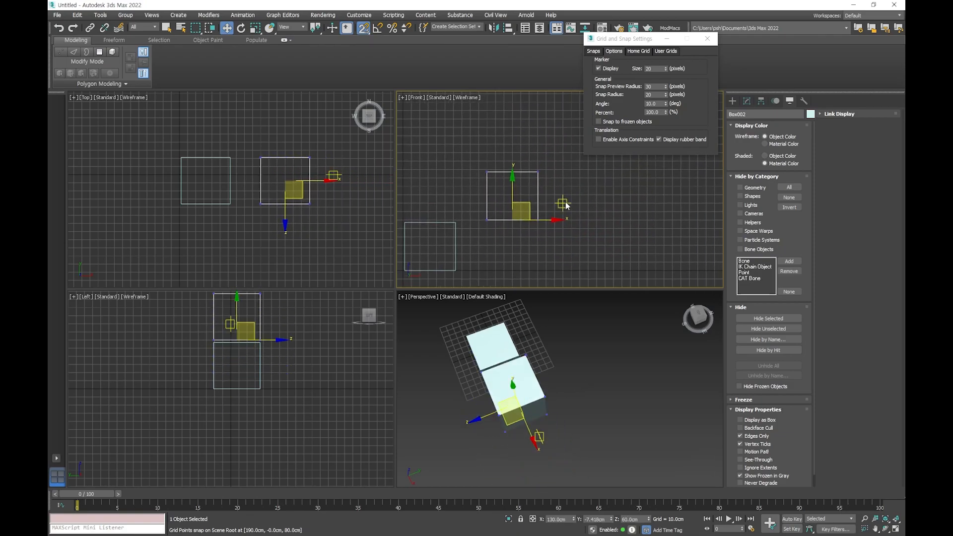
middle_drag(517, 218, 547, 218)
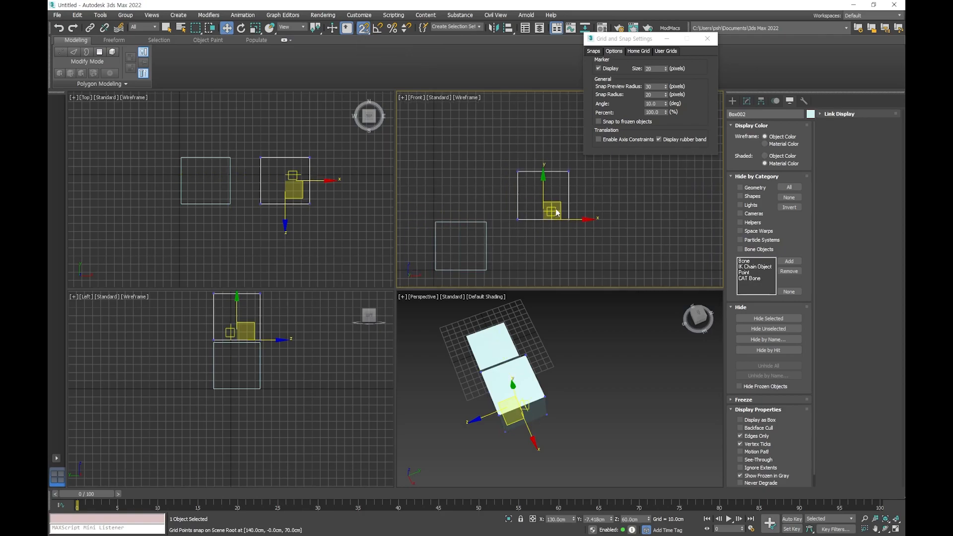
drag(563, 201, 580, 201)
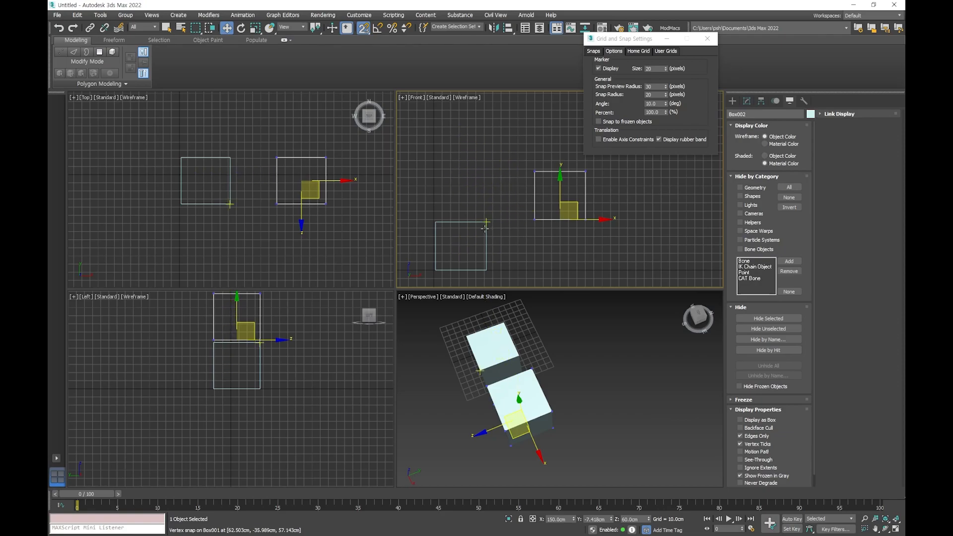
- Switch the snap mode to 3D and back to 2.5D
click(360, 30)
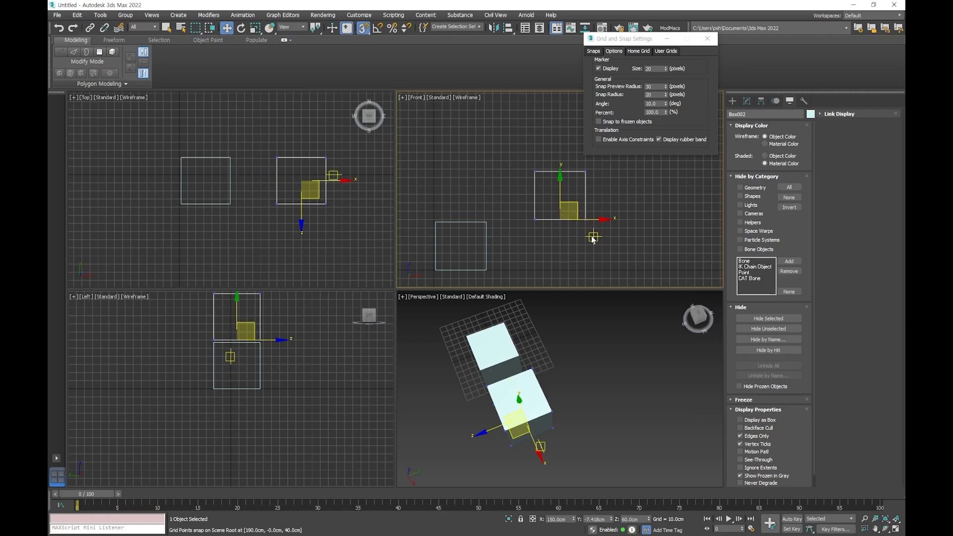
alt+middle_drag(547, 388, 573, 372)
scroll(572, 373, down, 4)
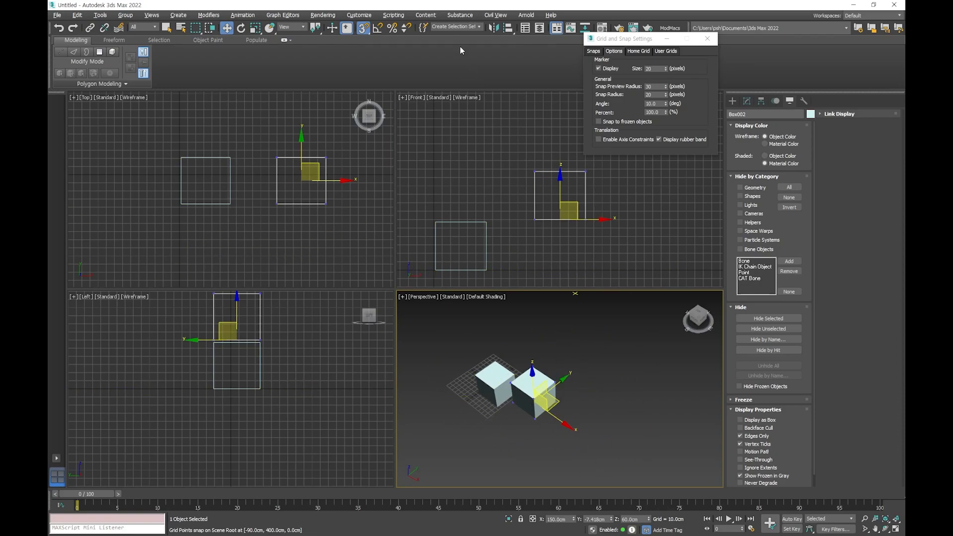
mouse_move(500, 245)
middle_down()
mouse_move(518, 210)
mouse_move(488, 245)
middle_up()
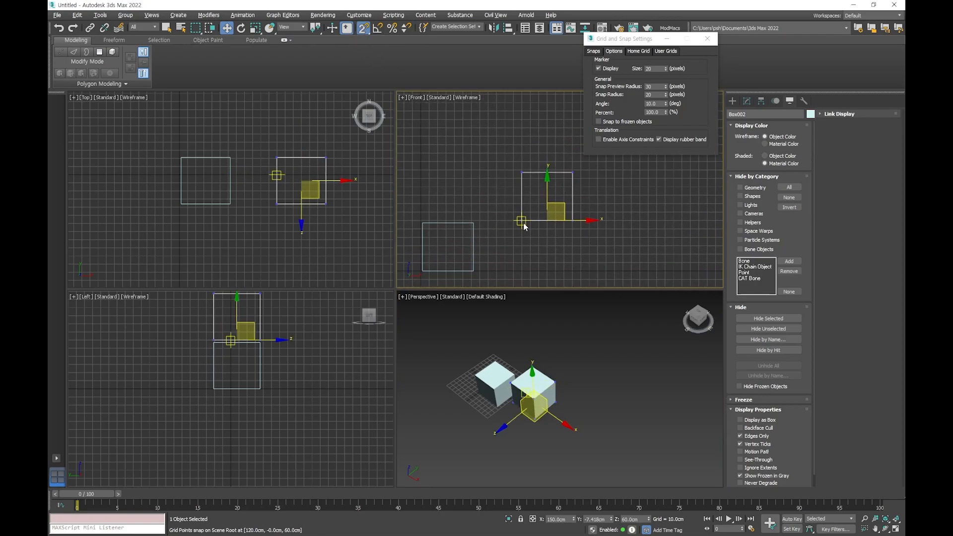
- Disable Grid Points snapping so only Vertex stays active, and place the copied box at ground level, apart from the original
drag(521, 221, 472, 226)
drag(472, 226, 510, 254)
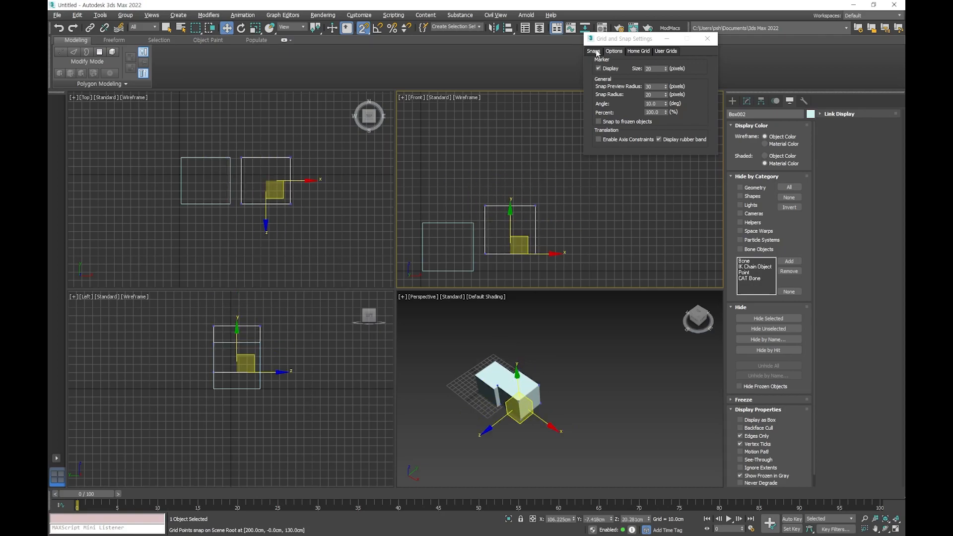
click(594, 52)
drag(510, 254, 626, 230)
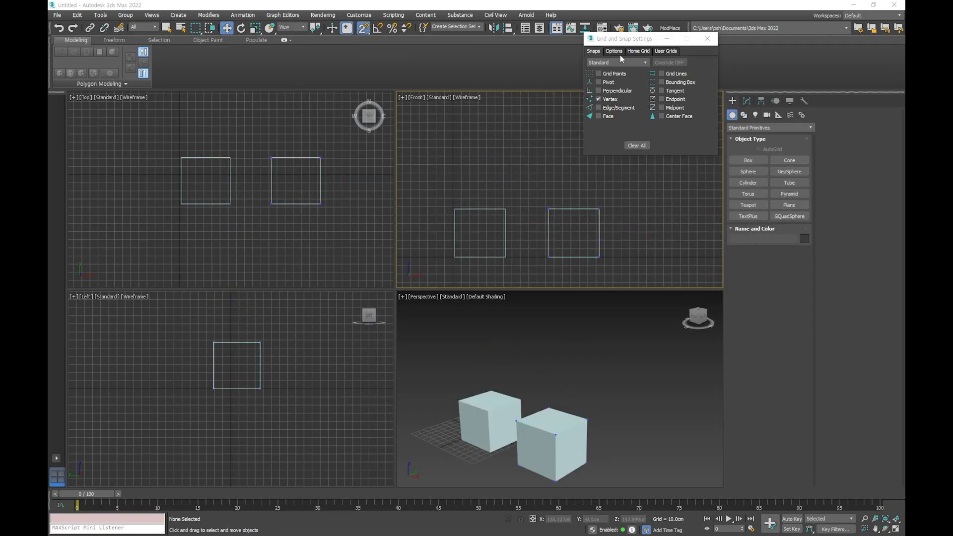
drag(621, 44, 629, 47)
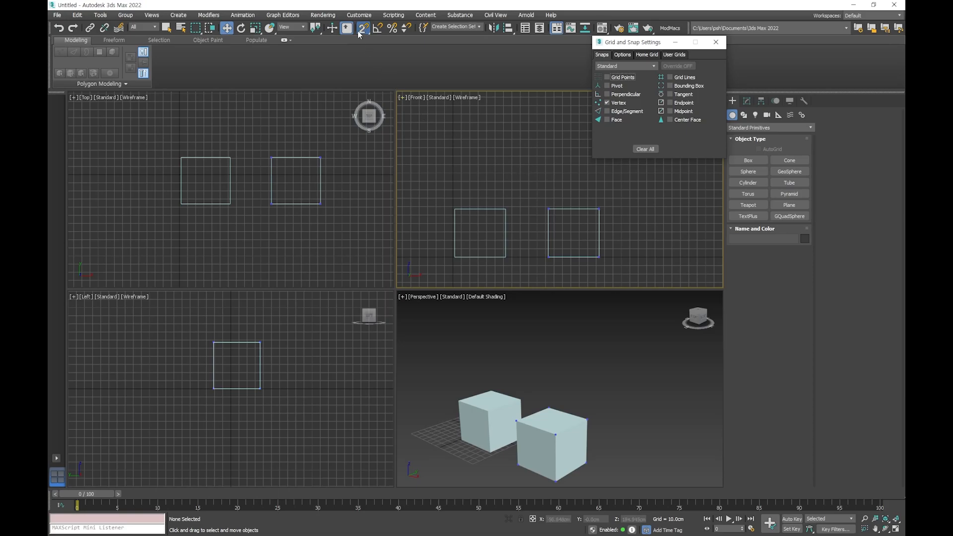
- Create a plane about 71 cm long and 82 cm wide above the original box in the Front view and activate the Move tool
click(789, 205)
drag(446, 122, 515, 182)
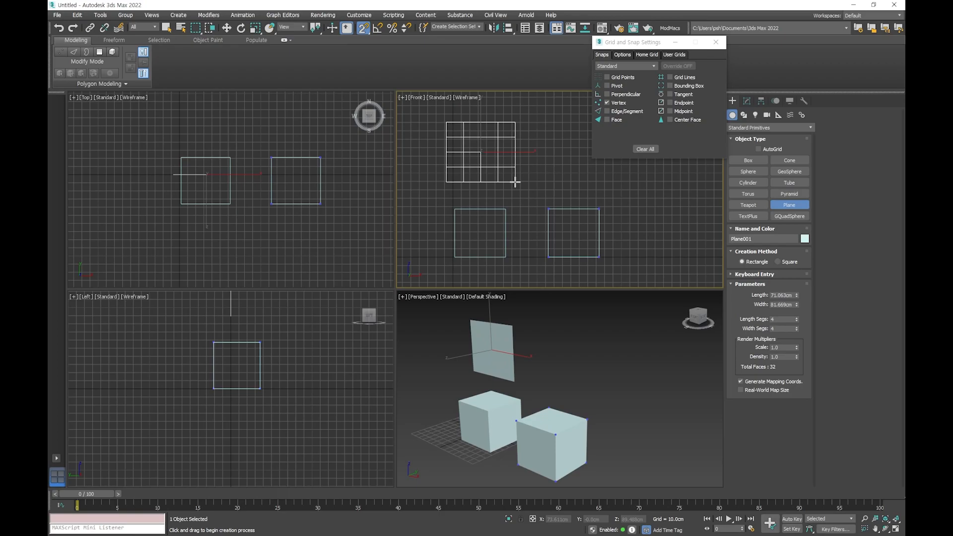
key(w)
alt+middle_drag(559, 401, 492, 348)
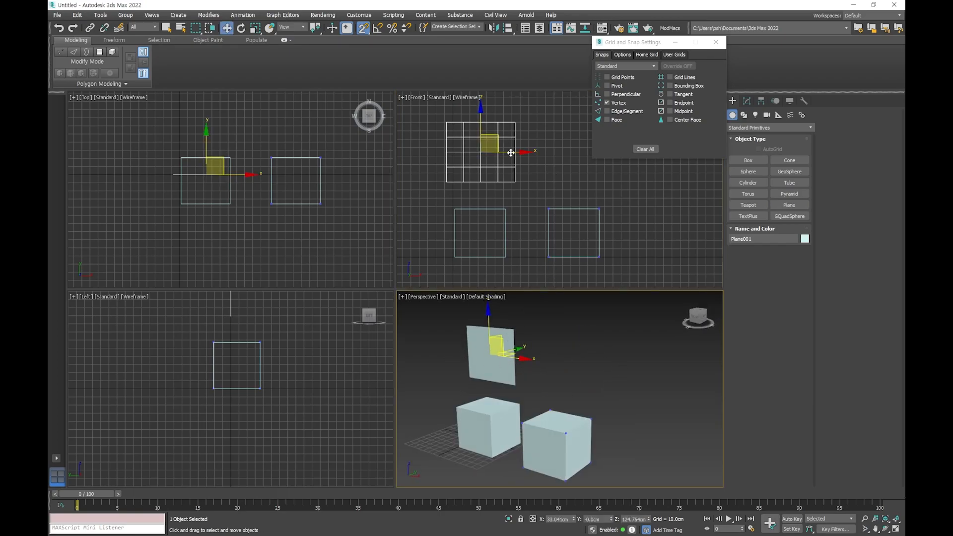
scroll(496, 169, down, 3)
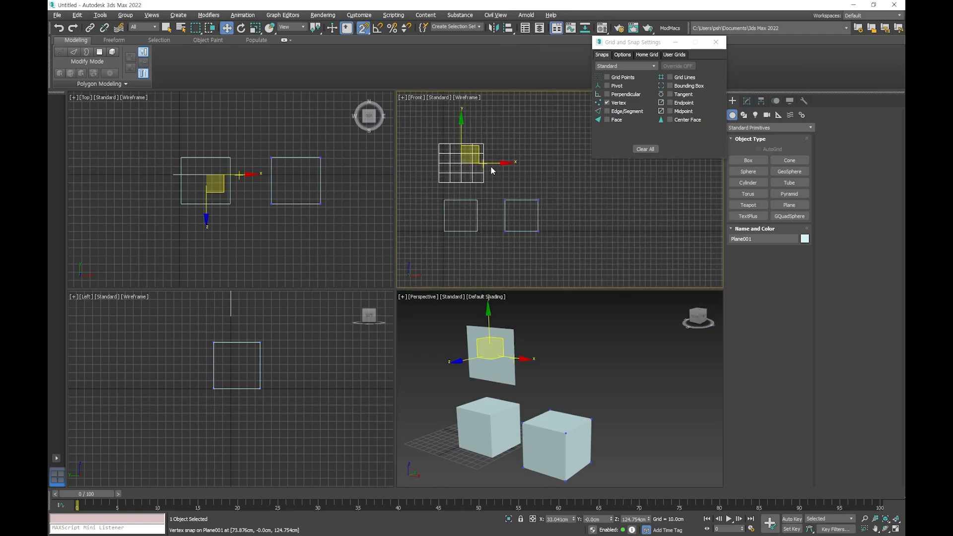
- Copy the plane sideways in the Front view and snap the copy's upper-left vertex to the original plane's upper-right vertex
shift+drag(503, 166, 567, 166)
key(Return)
middle_drag(478, 154, 483, 160)
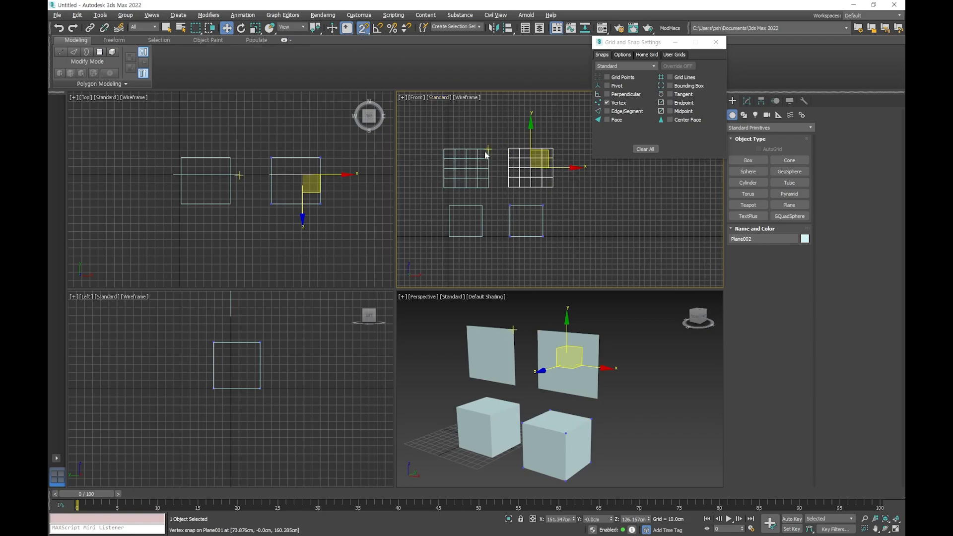
scroll(499, 149, up, 3)
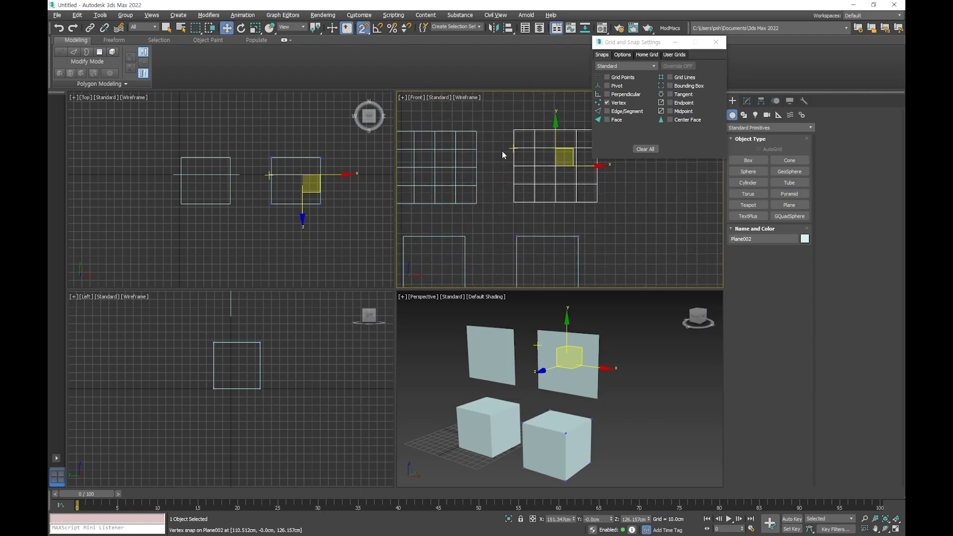
middle_drag(515, 131, 523, 138)
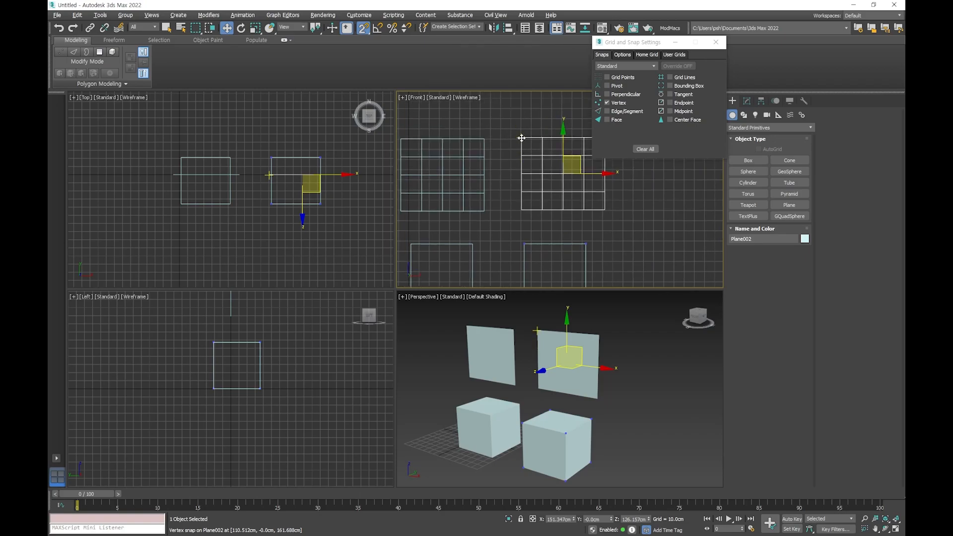
drag(521, 138, 487, 138)
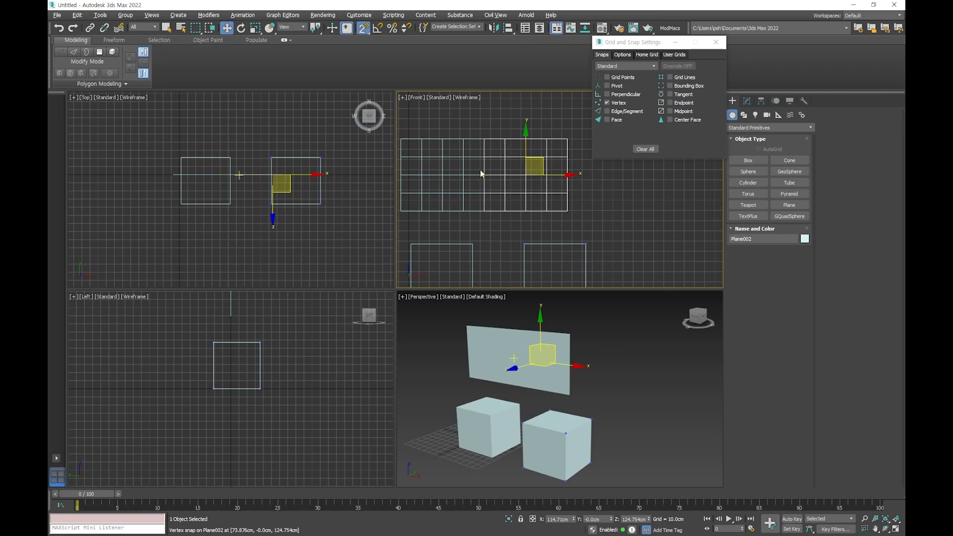
- Try snapping the copied box's upper-left vertex to the original box's upper-right vertex in the Front view with the 2.5D mode
middle_drag(495, 182, 529, 171)
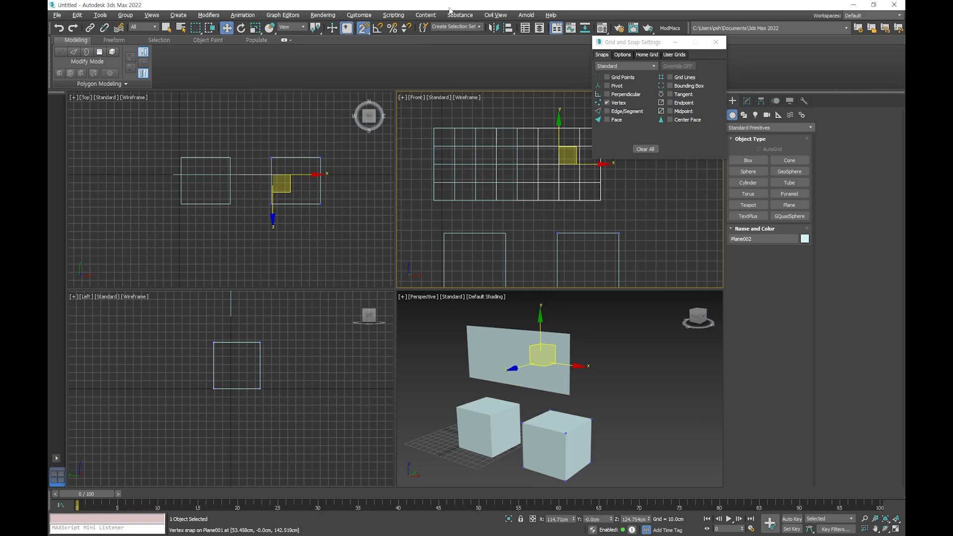
drag(363, 28, 364, 56)
middle_drag(519, 265, 513, 216)
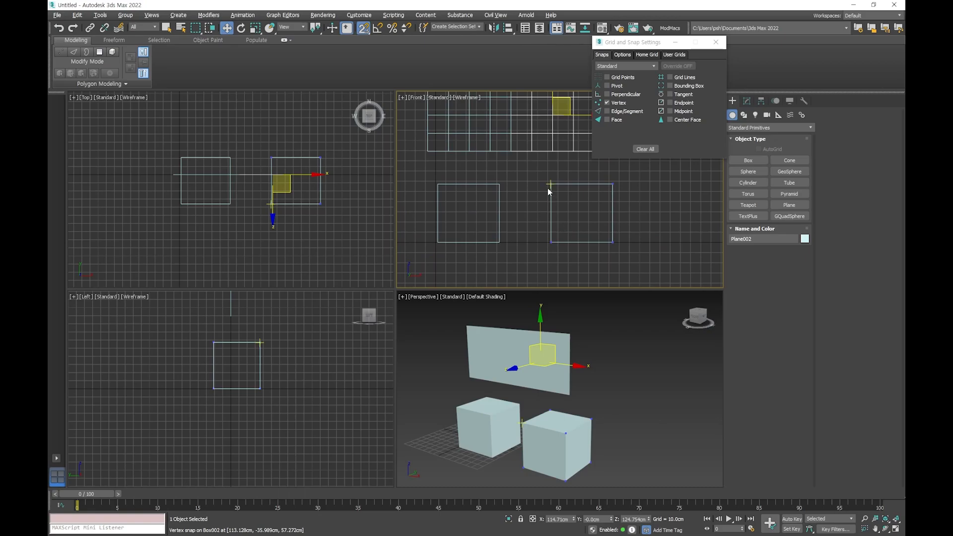
drag(550, 185, 529, 221)
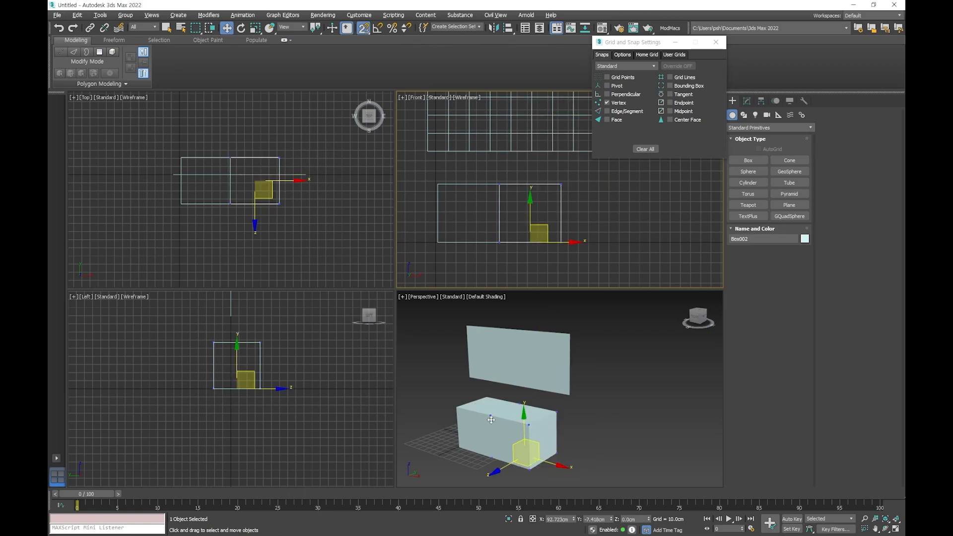
key(ctrl+z)
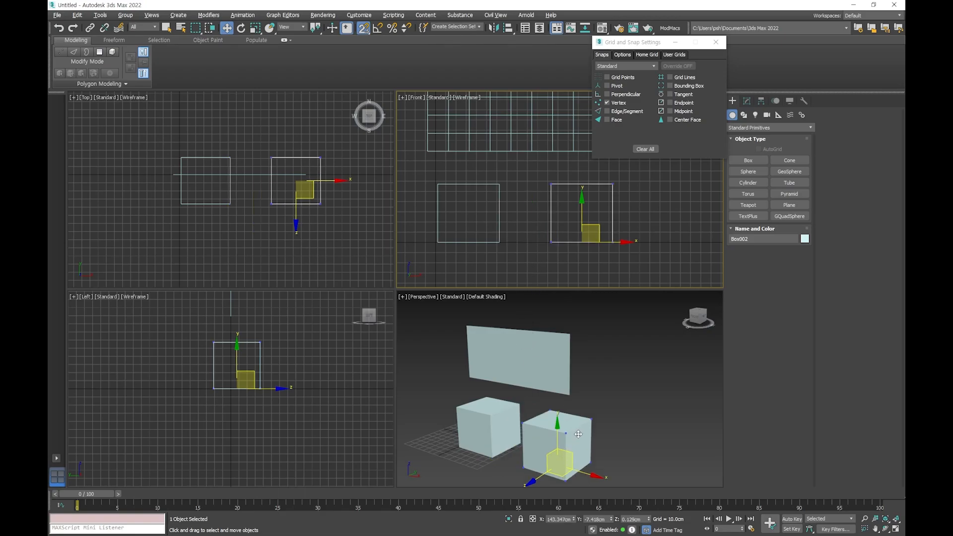
- With snapping off, move the original box far back along the Y axis and delete both planes
alt+middle_drag(573, 438, 535, 431)
click(504, 403)
drag(504, 403, 615, 404)
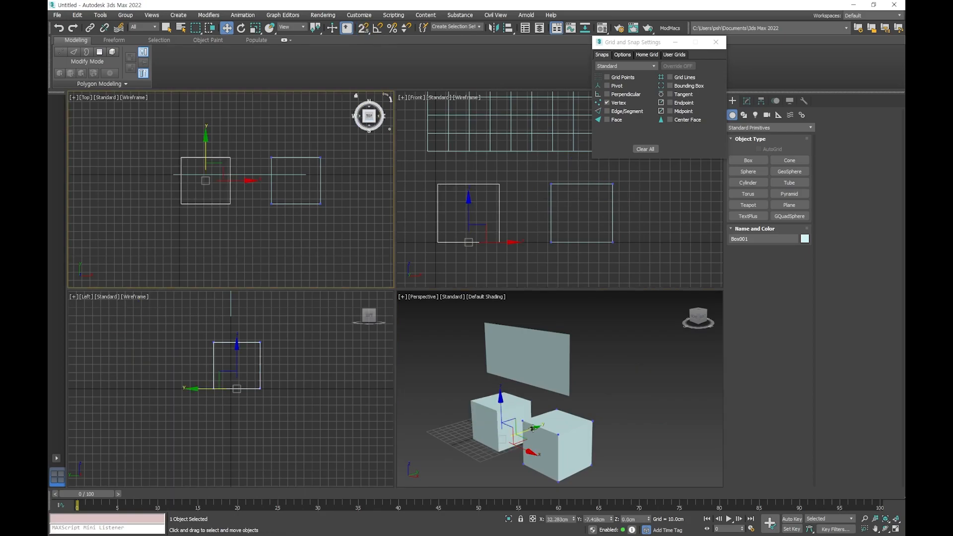
drag(532, 428, 562, 395)
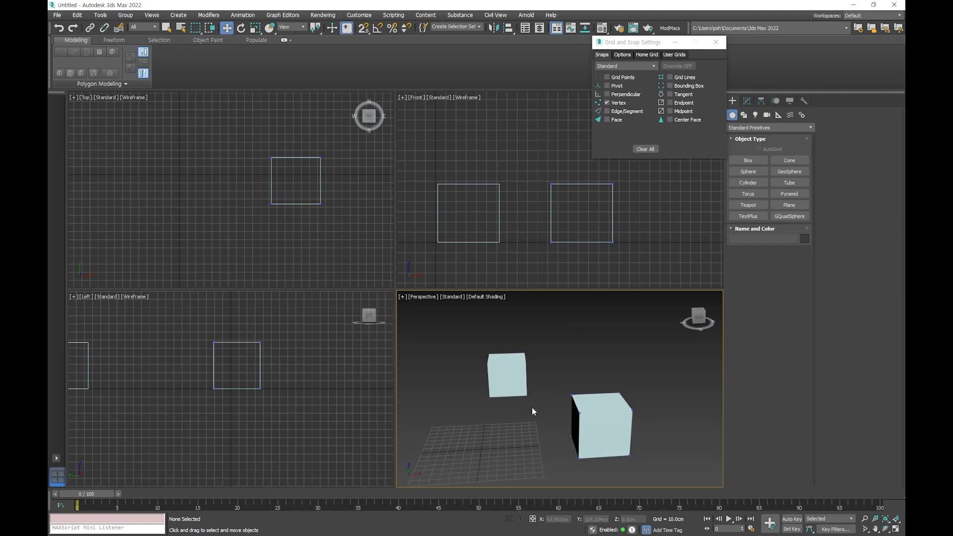
- Turn 2.5D snapping back on and snap the copied box's upper-left vertex to the original's upper-right vertex in the Front view
alt+middle_drag(532, 407, 542, 427)
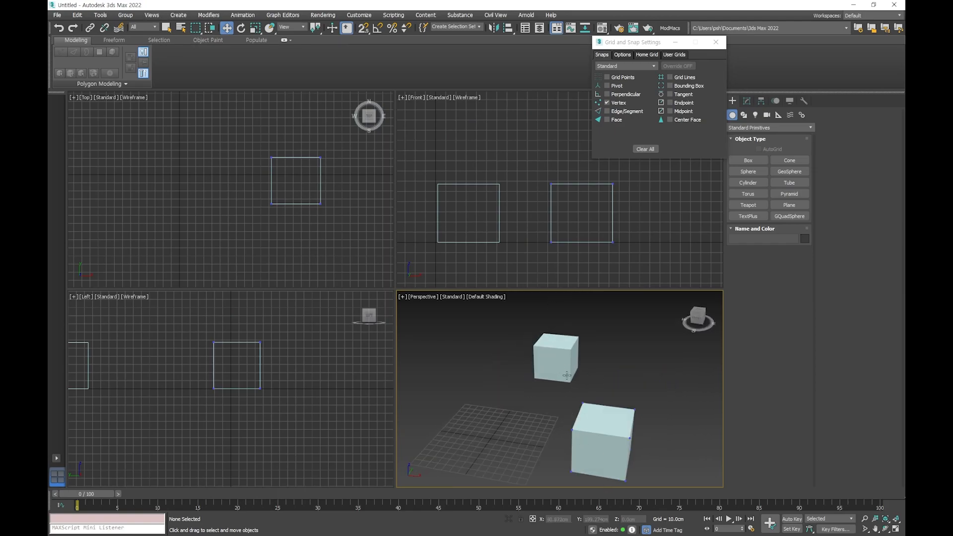
alt+middle_drag(600, 383, 565, 218)
click(573, 174)
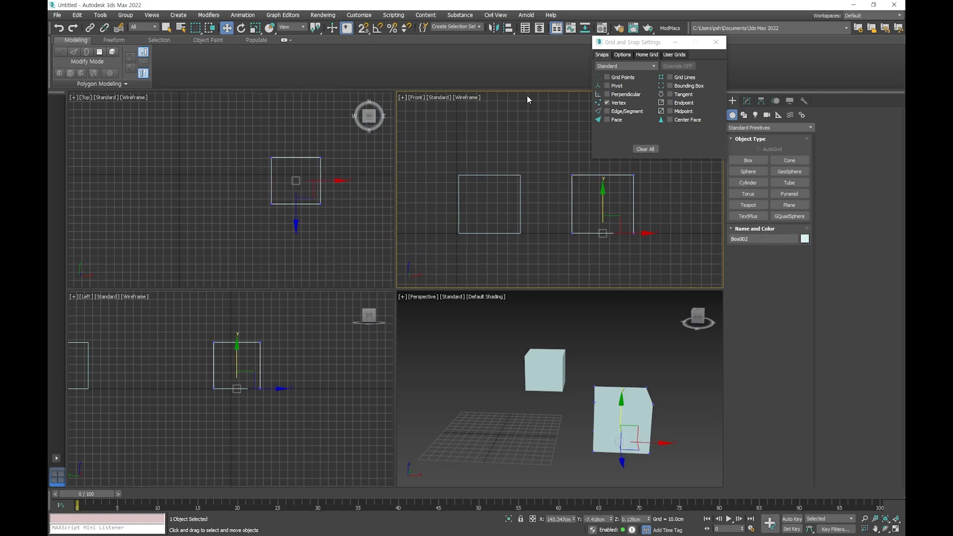
click(367, 29)
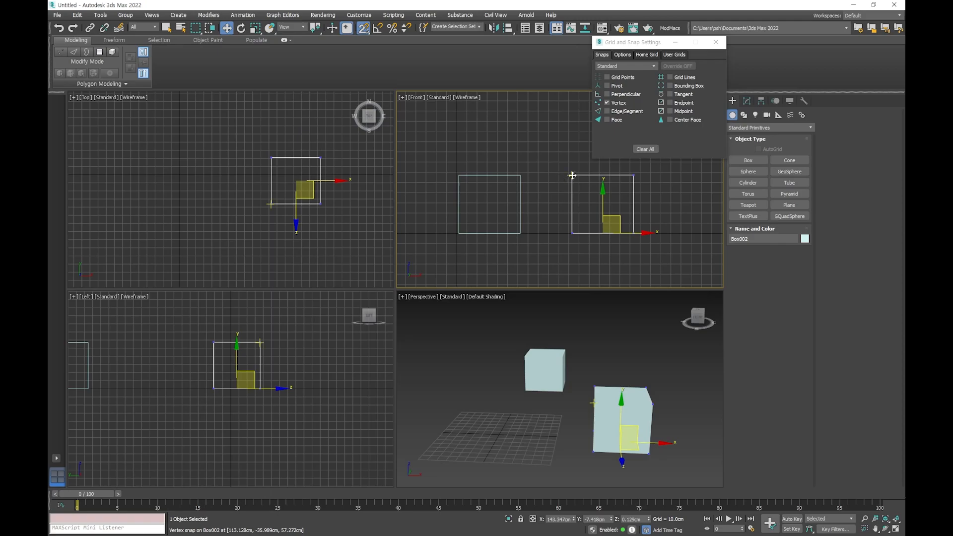
drag(572, 174, 520, 175)
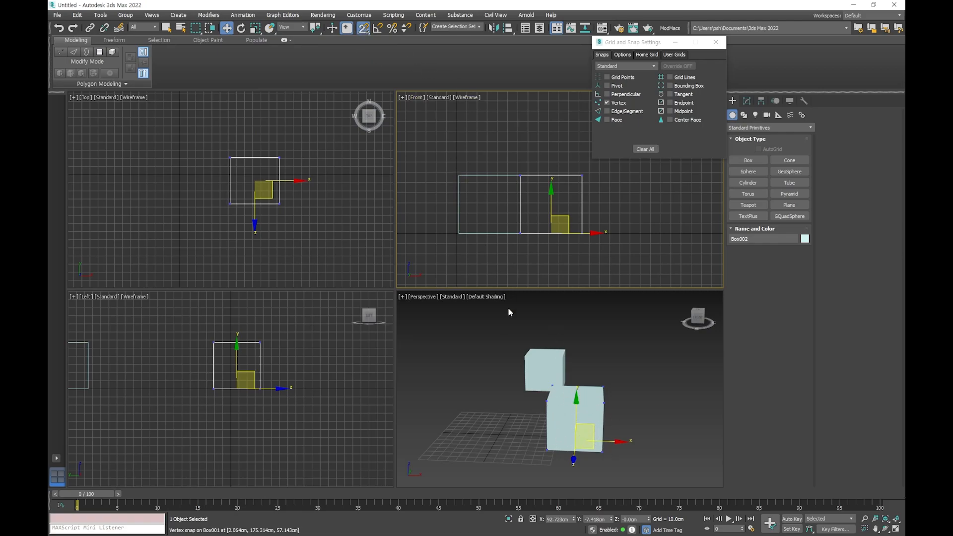
- Switch the snap mode to 3D and snap the copied box's lower-left vertex to the rear box's lower-right vertex in the Front view
alt+middle_drag(554, 392, 512, 362)
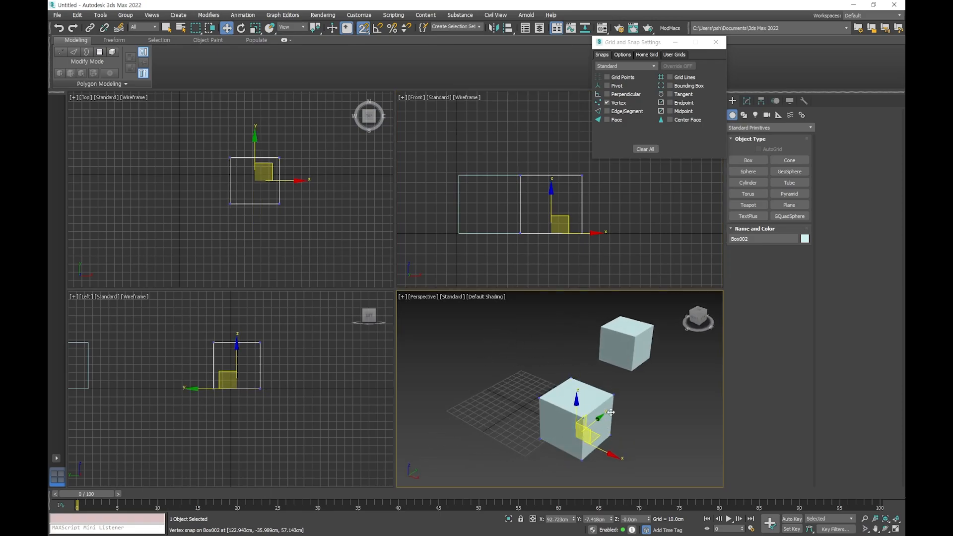
alt+middle_drag(552, 463, 612, 397)
drag(366, 33, 365, 69)
alt+middle_drag(627, 364, 542, 419)
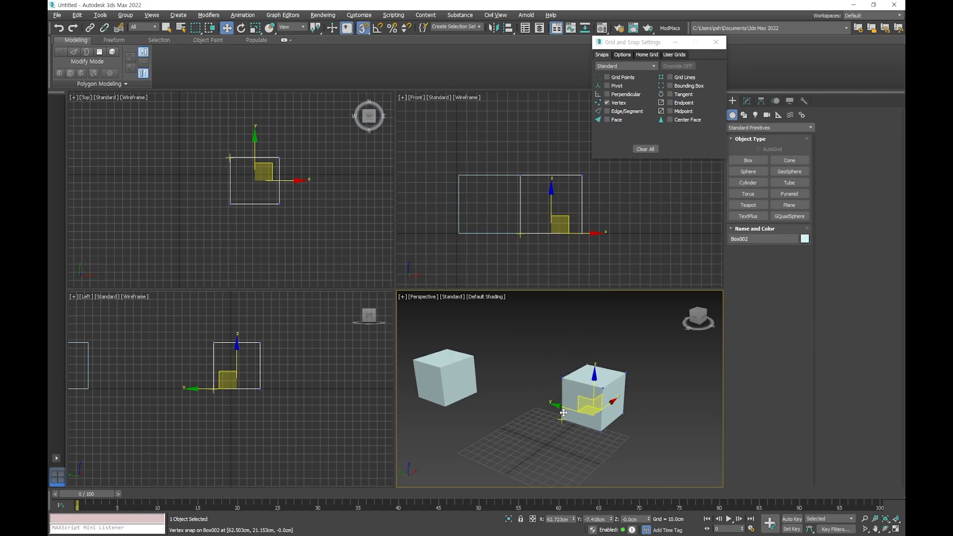
middle_drag(566, 411, 610, 370)
middle_drag(547, 379, 648, 443)
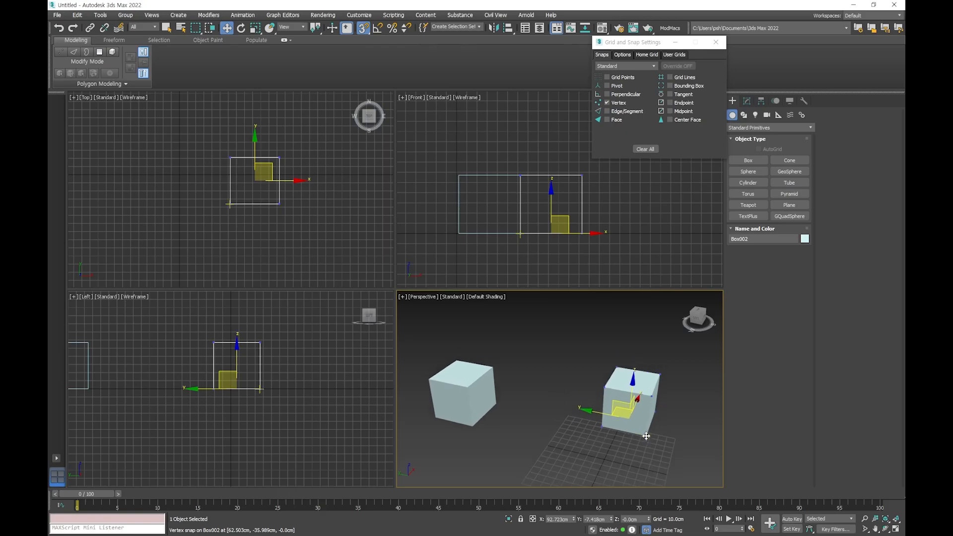
middle_drag(562, 196, 575, 205)
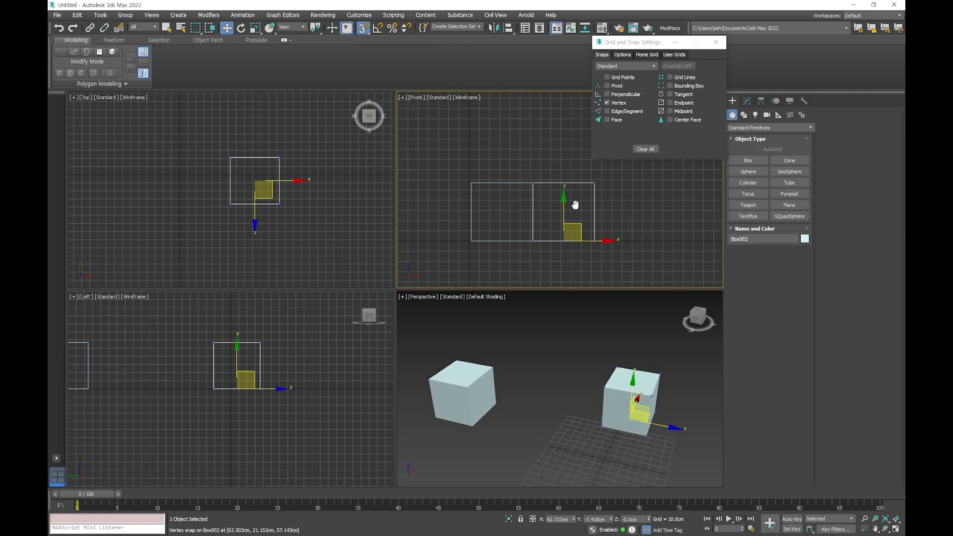
mouse_move(533, 241)
mouse_down()
mouse_move(609, 239)
mouse_move(540, 240)
mouse_up()
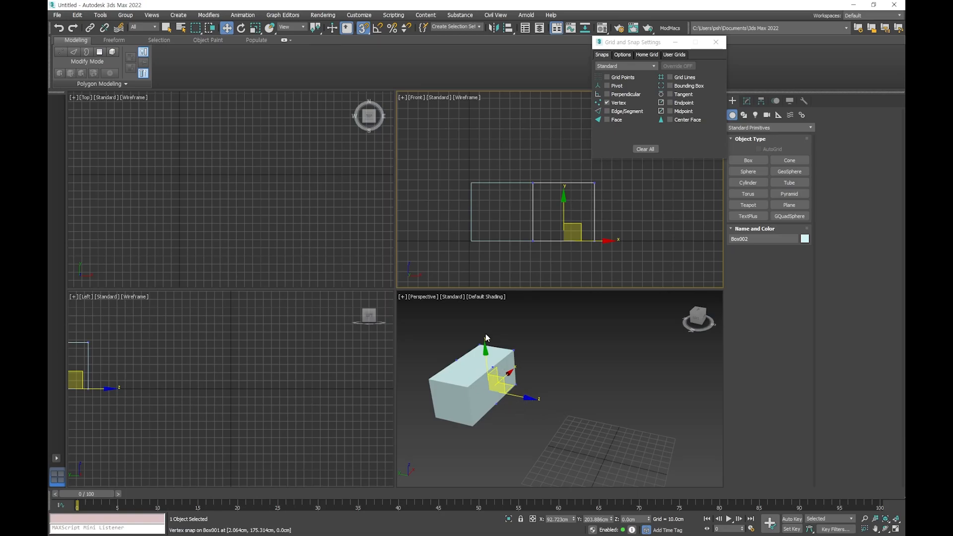
click(365, 31)
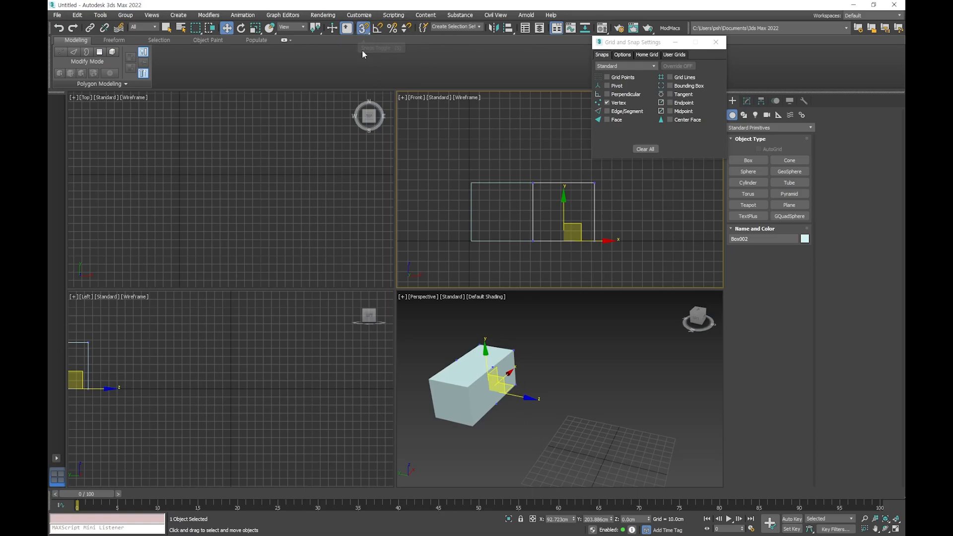
click(363, 28)
alt+middle_drag(558, 400, 534, 389)
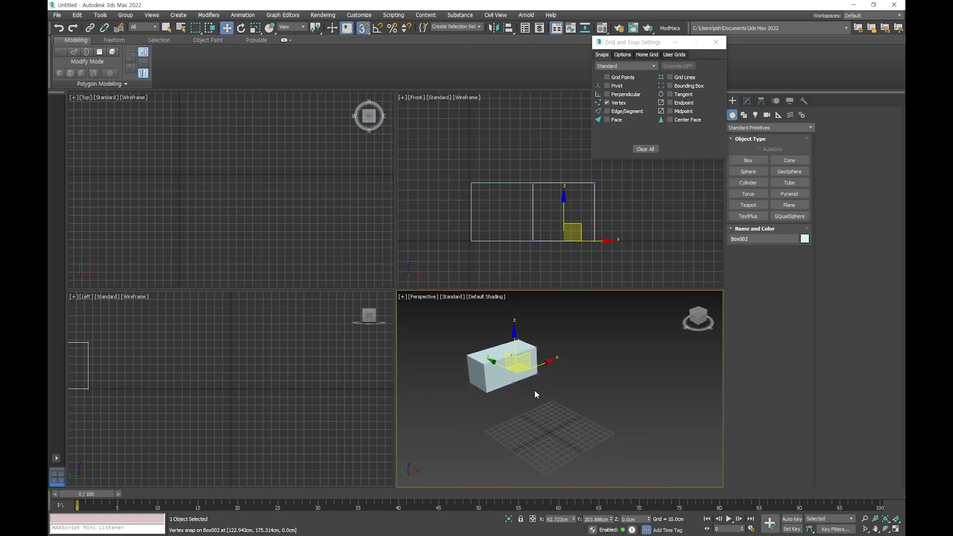
drag(362, 28, 366, 74)
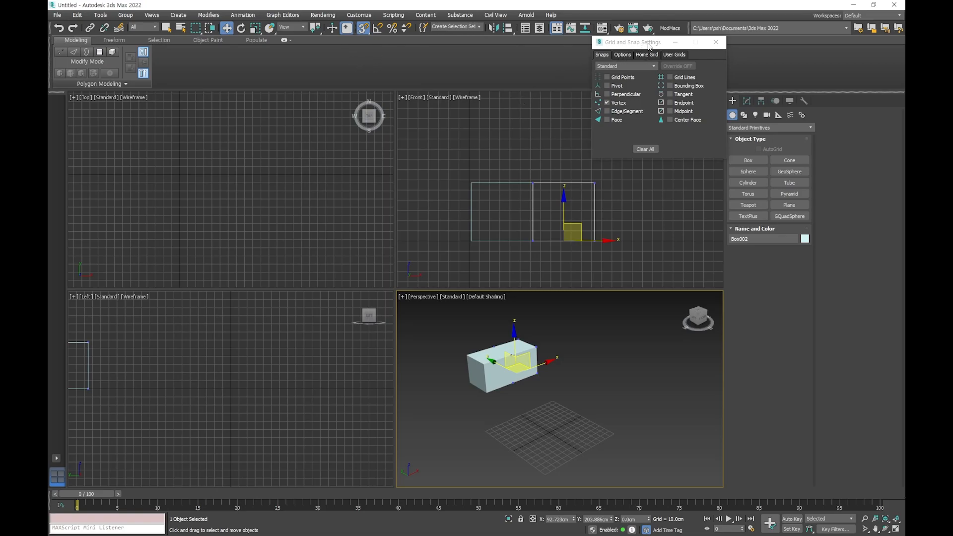
- Turn on Enable Axis Constraints in the translation options of the grid and snap settings
click(624, 55)
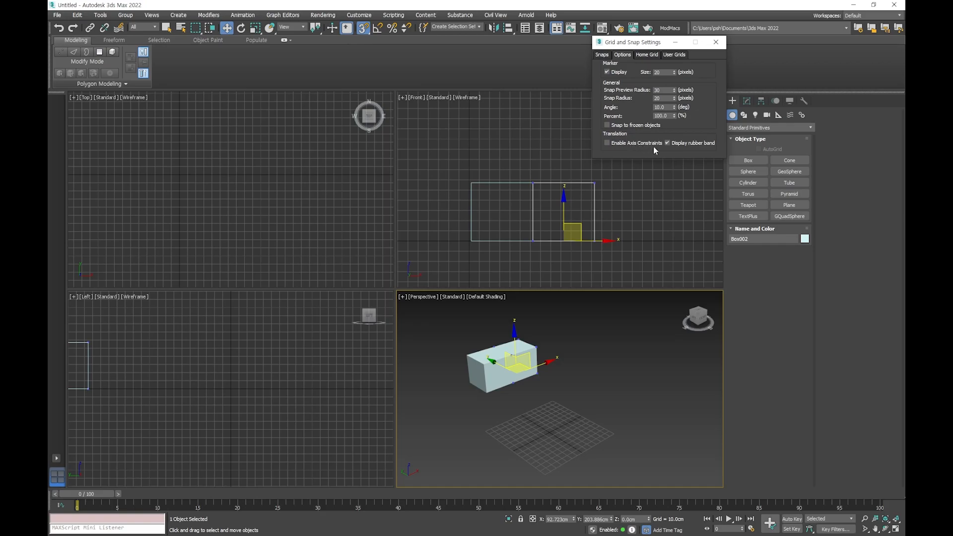
click(606, 143)
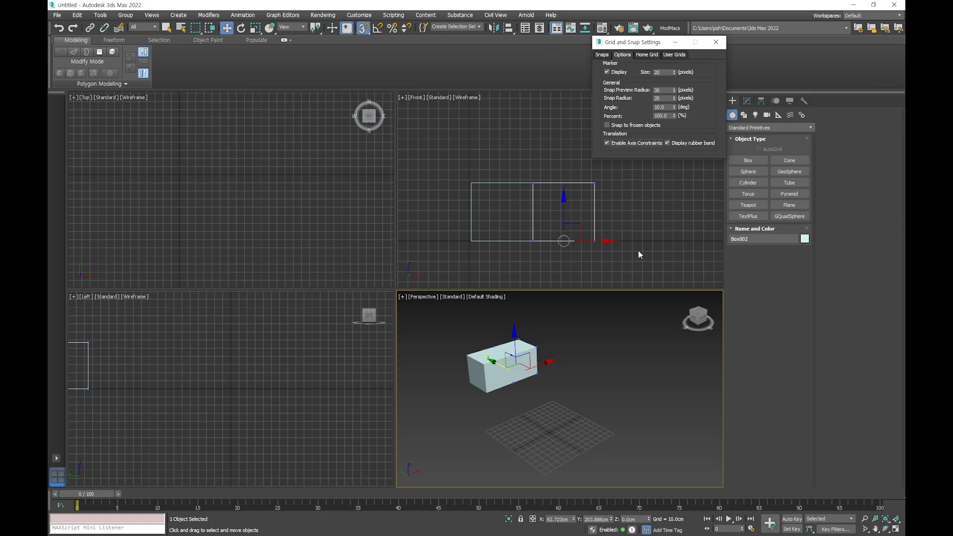
click(606, 143)
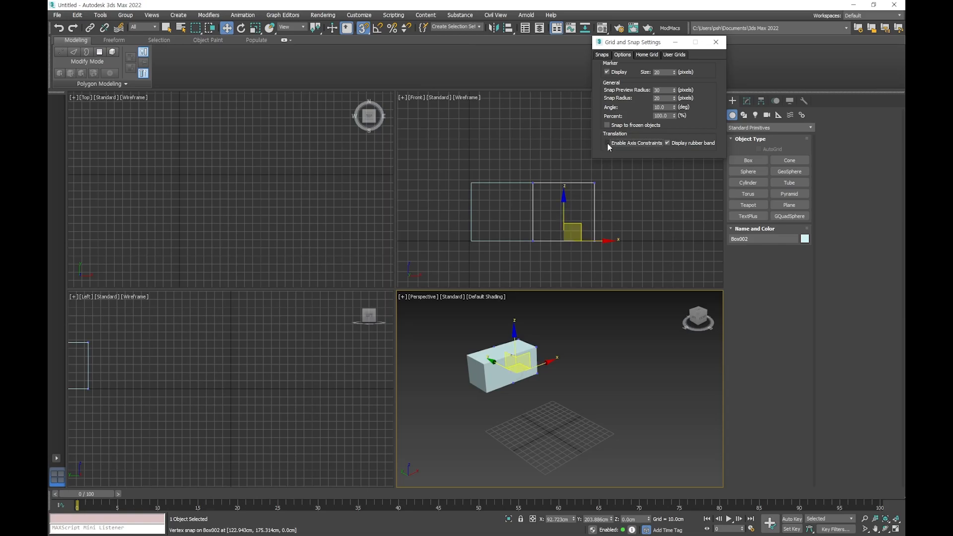
click(365, 28)
click(606, 143)
- Move the copied box away from the original in the XZ plane to about X 171 cm, Z -15 cm
scroll(547, 389, up, 4)
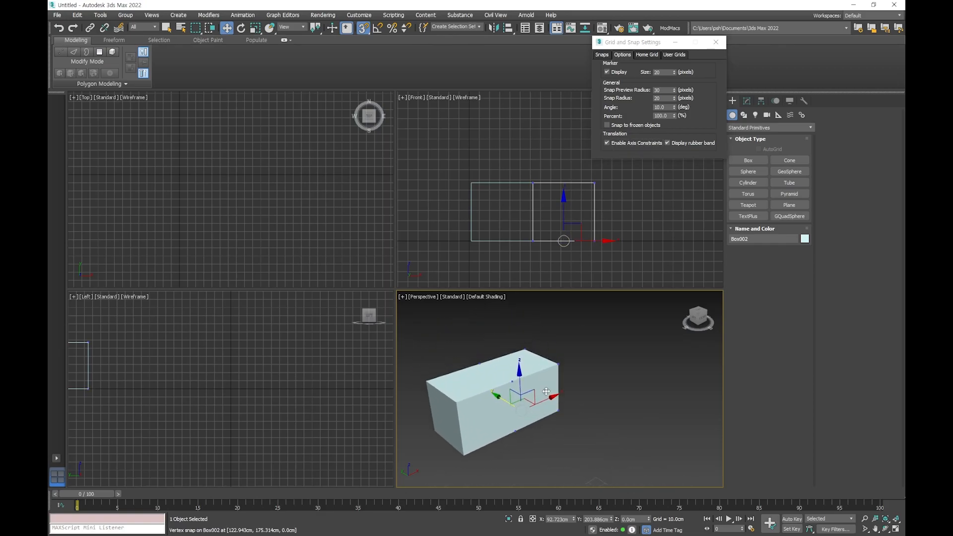
drag(533, 392, 624, 427)
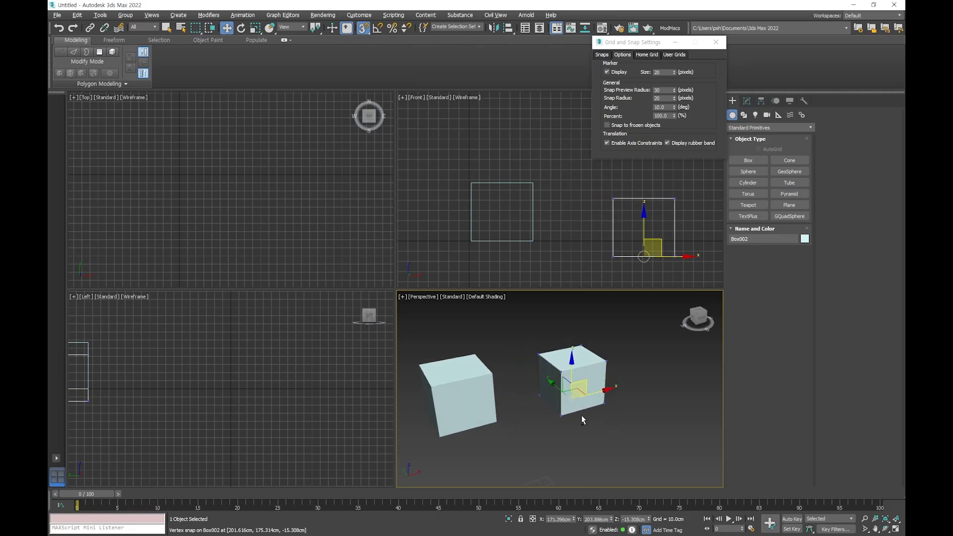
scroll(581, 415, up, 3)
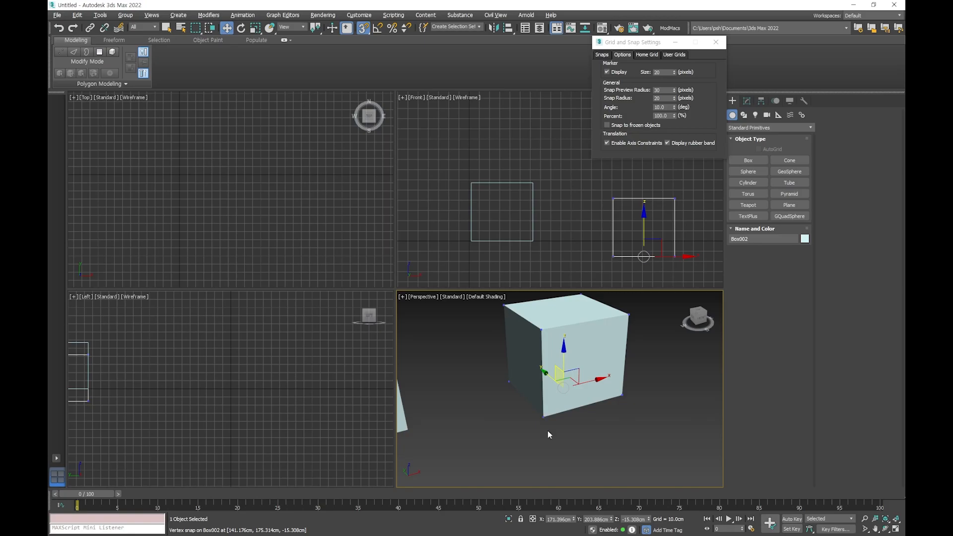
scroll(678, 412, down, 3)
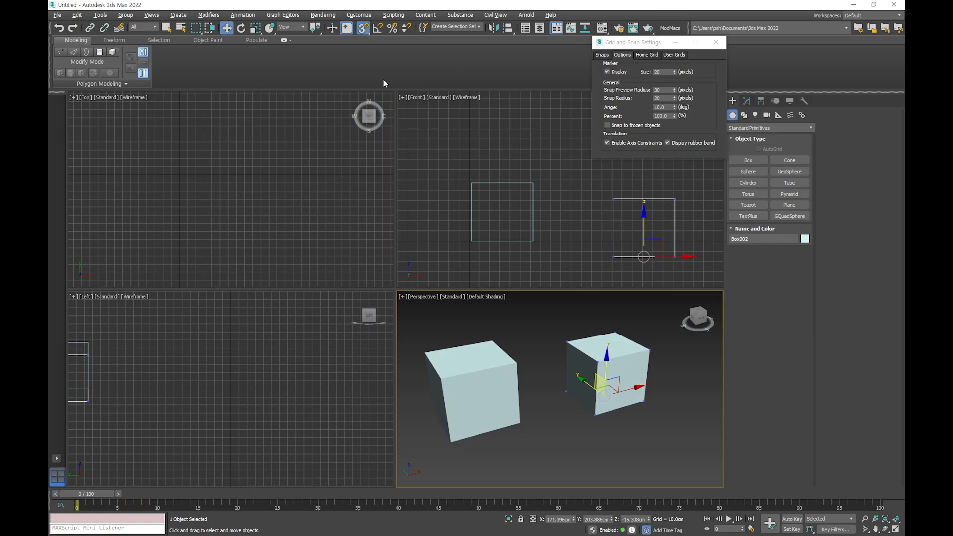
- Keep 3D snapping active and move the copied box forward along the Y axis to about Y -5 cm
drag(363, 31, 433, 66)
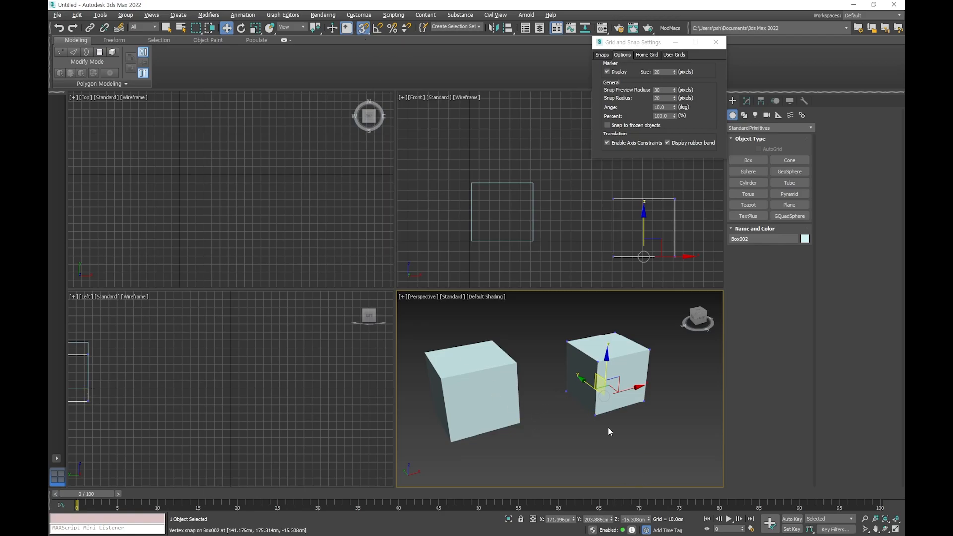
scroll(575, 385, up, 6)
scroll(574, 385, down, 6)
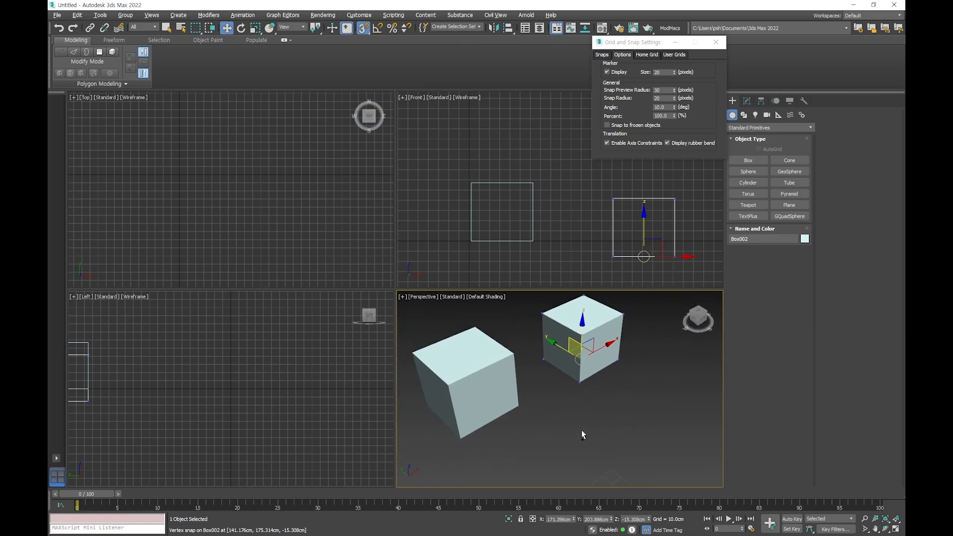
scroll(618, 418, down, 4)
mouse_move(585, 410)
alt+middle_down()
mouse_move(617, 418)
mouse_move(584, 414)
alt+middle_up()
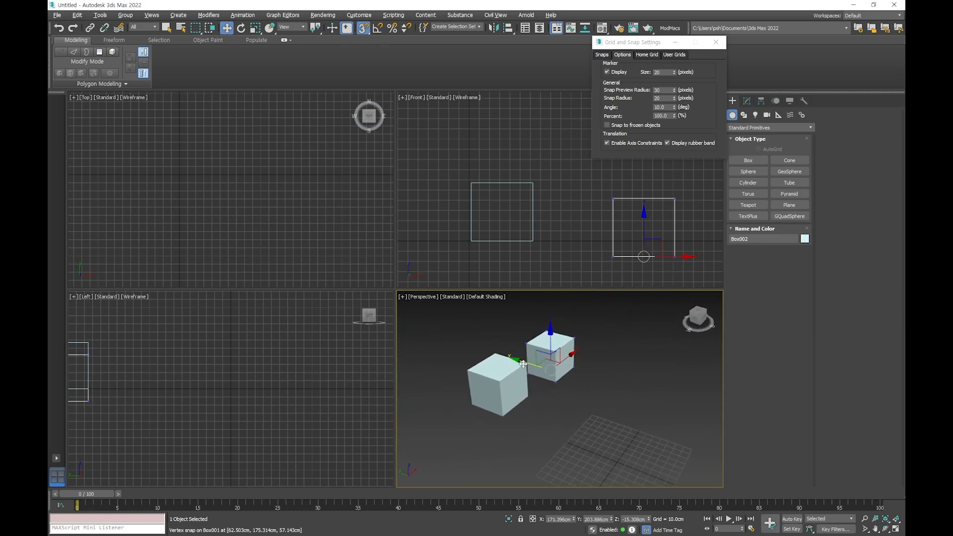
drag(526, 366, 629, 431)
- Shift the copied box from its lower-left vertex in the Front view to about X 175 cm, Y 23 cm
alt+middle_drag(591, 461, 498, 439)
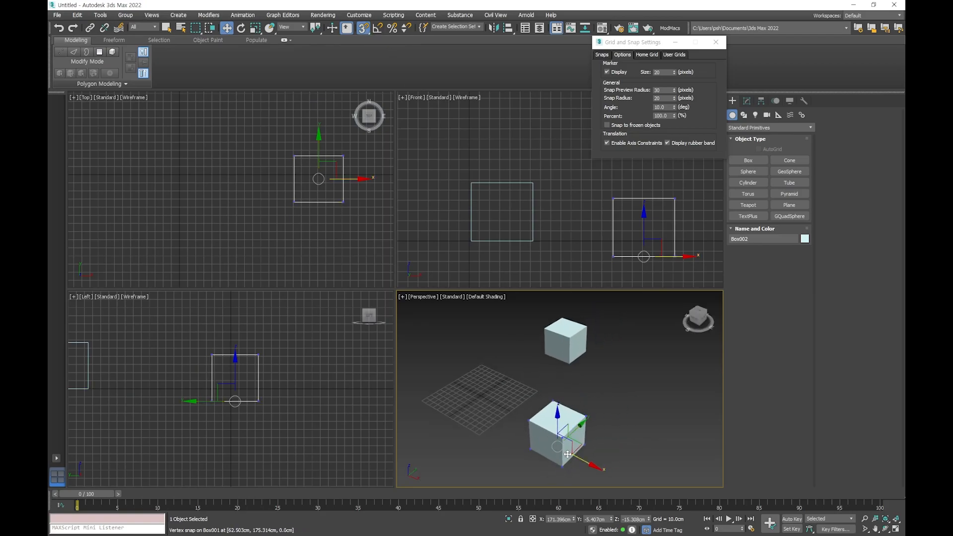
alt+middle_drag(568, 407, 607, 425)
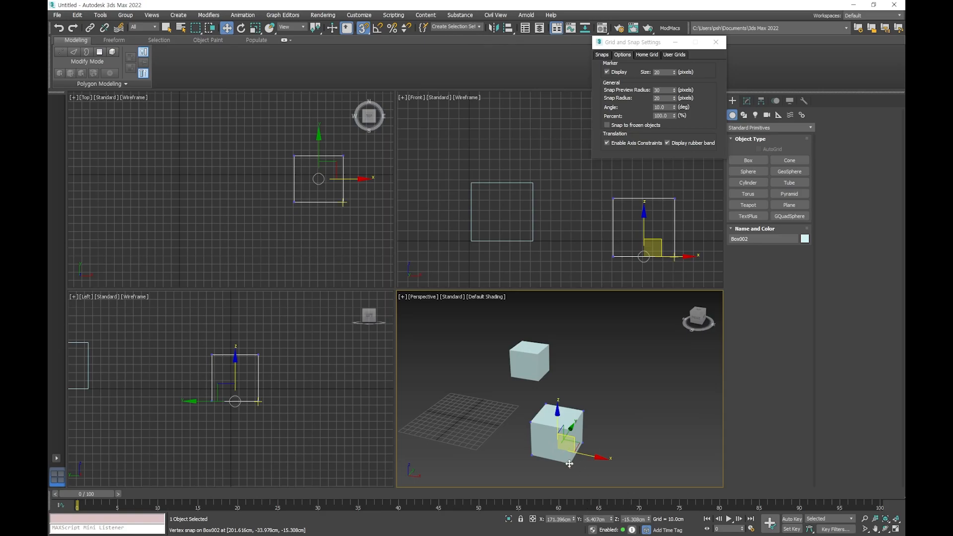
drag(614, 255, 582, 239)
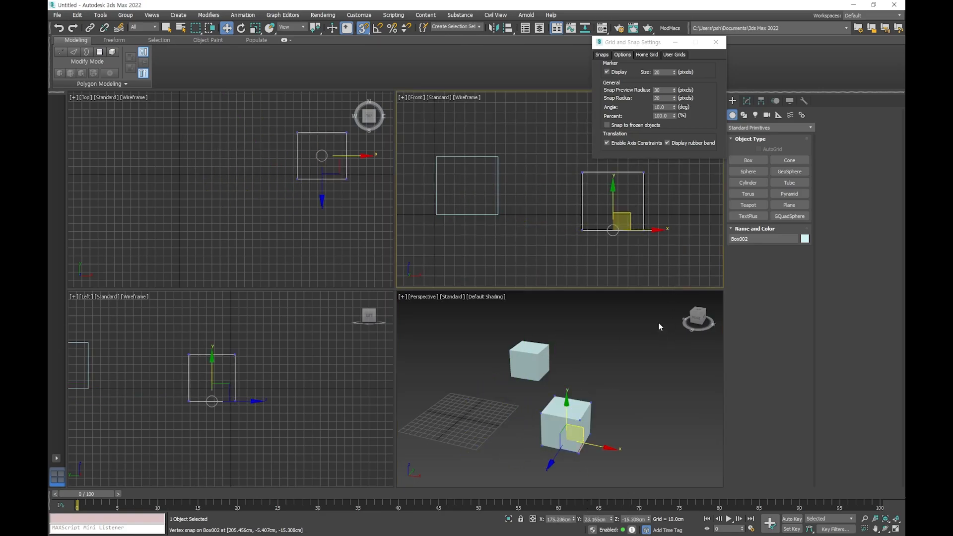
- Snap the copied box's lower-left vertex to the original box's lower-left vertex in the Front view, at about X 32 cm, Z 0
drag(582, 231, 436, 214)
mouse_move(616, 442)
alt+middle_down()
mouse_move(624, 404)
mouse_move(606, 437)
alt+middle_up()
mouse_move(557, 419)
alt+middle_down()
mouse_move(546, 395)
mouse_move(551, 442)
mouse_move(571, 435)
mouse_move(556, 422)
alt+middle_up()
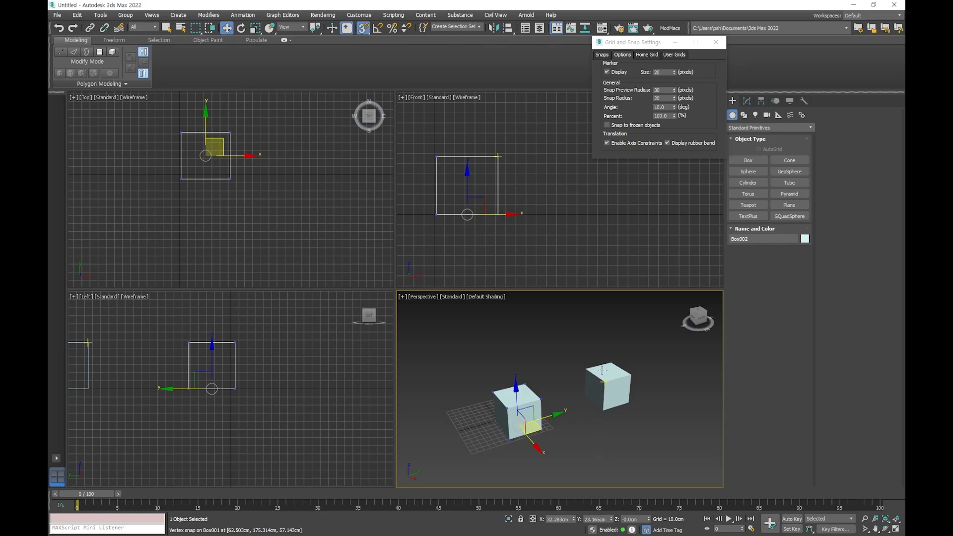
middle_drag(489, 189, 546, 198)
scroll(556, 189, up, 2)
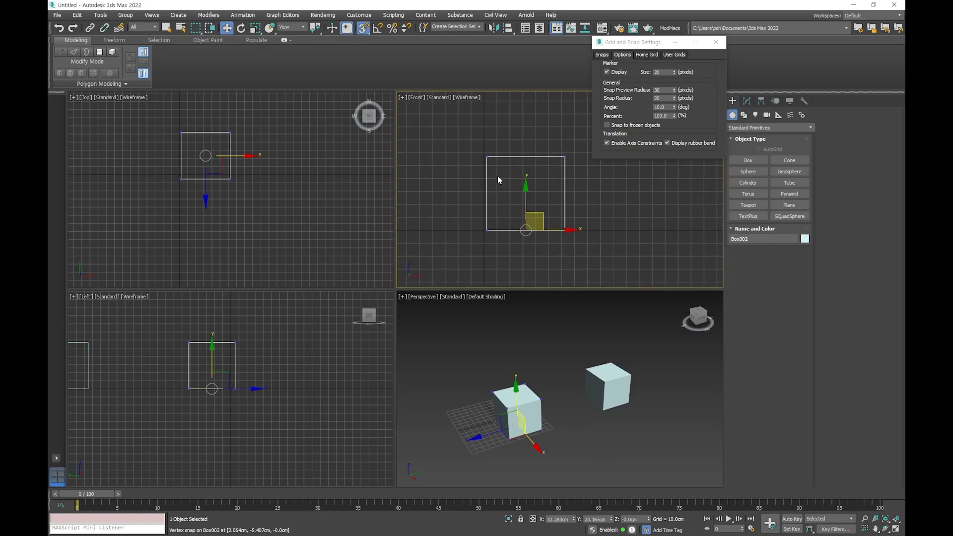
middle_drag(582, 422, 578, 434)
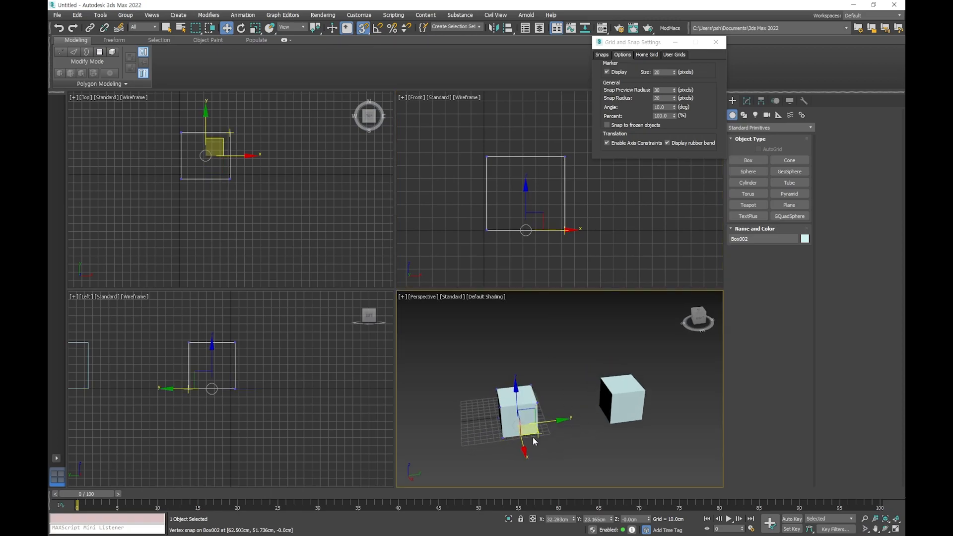
middle_drag(580, 420, 572, 403)
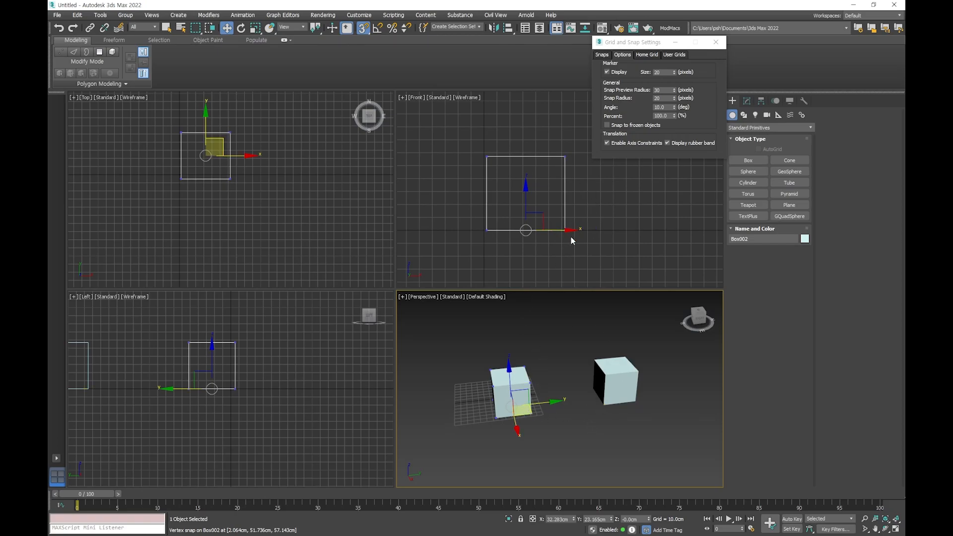
- With 3D snapping, snap the copied box's lower corner onto the original's matching corner in the Perspective view, at about Y 204 cm
drag(367, 33, 365, 56)
alt+middle_drag(419, 461, 517, 431)
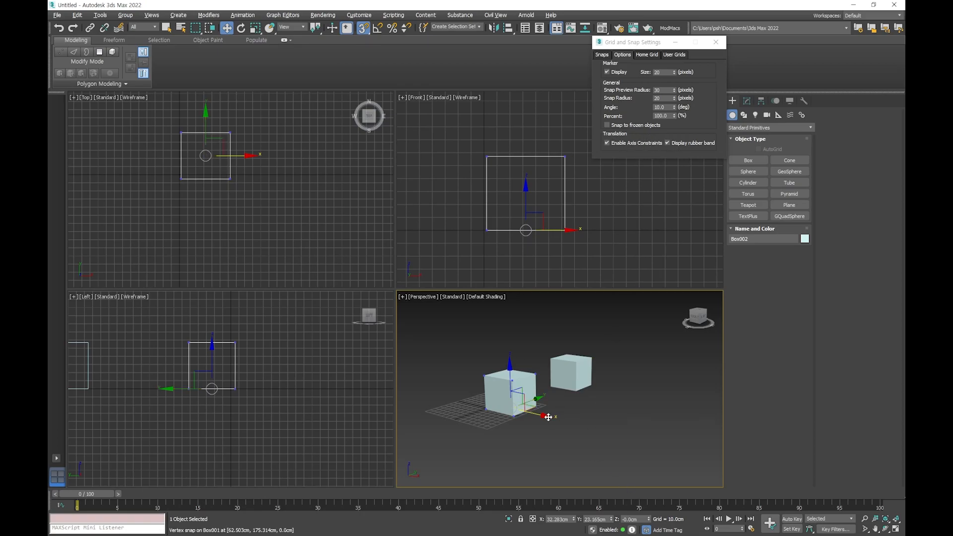
scroll(575, 416, up, 6)
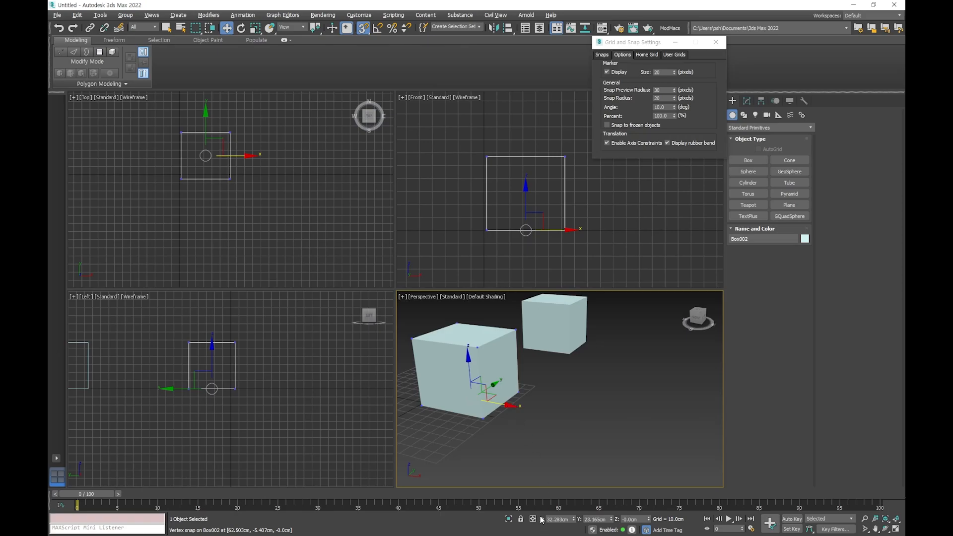
scroll(519, 419, up, 5)
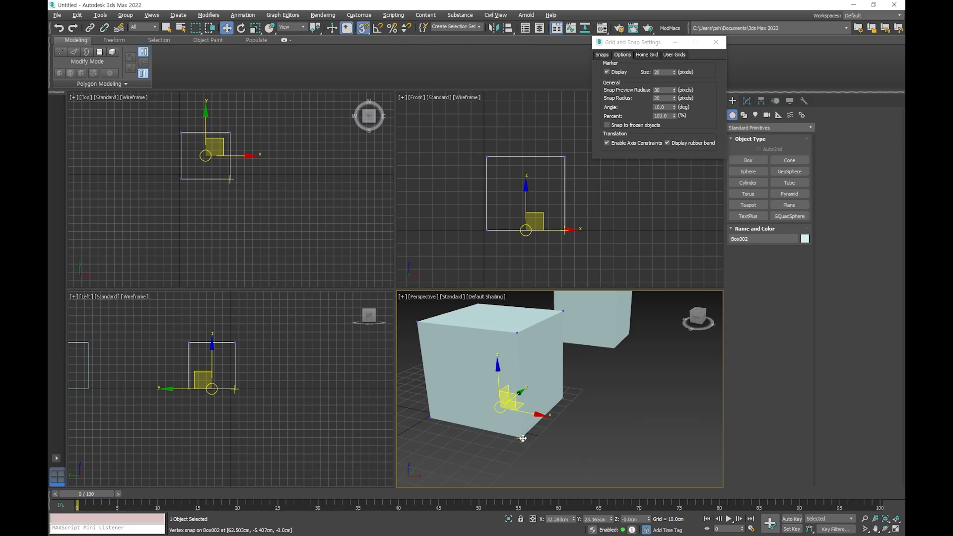
drag(523, 438, 615, 347)
middle_drag(641, 387, 624, 444)
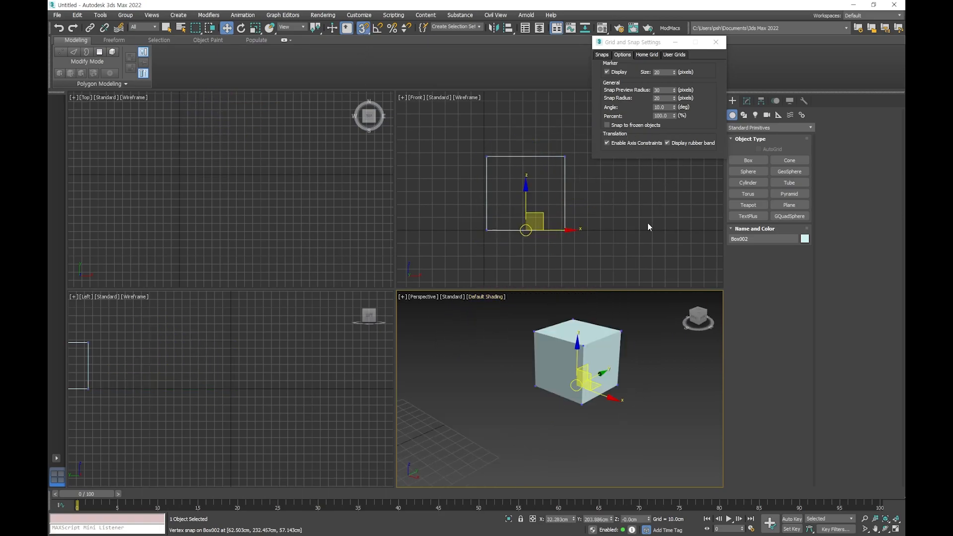
- Move the copied box away from the original along the Y and X axes to about X 166 cm, Y 83 cm
click(364, 28)
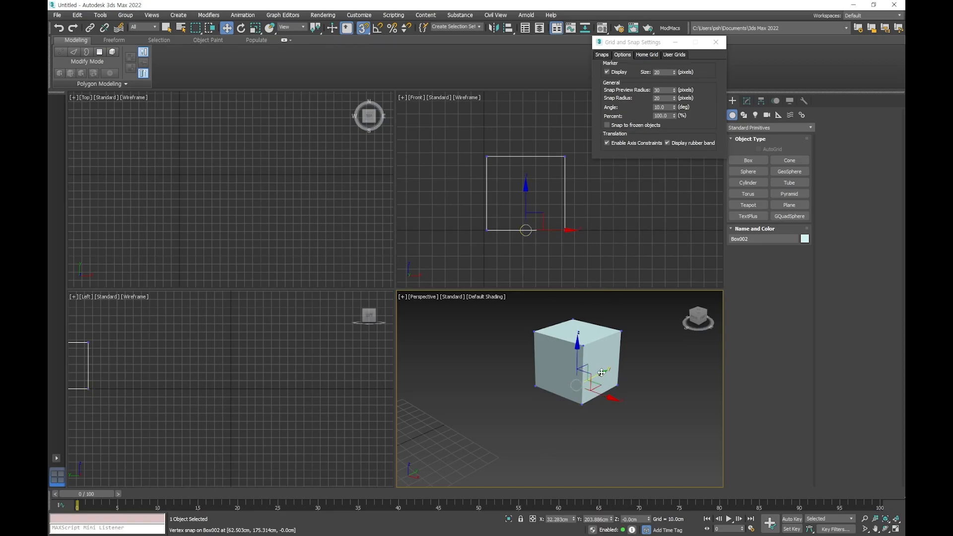
drag(601, 373, 566, 371)
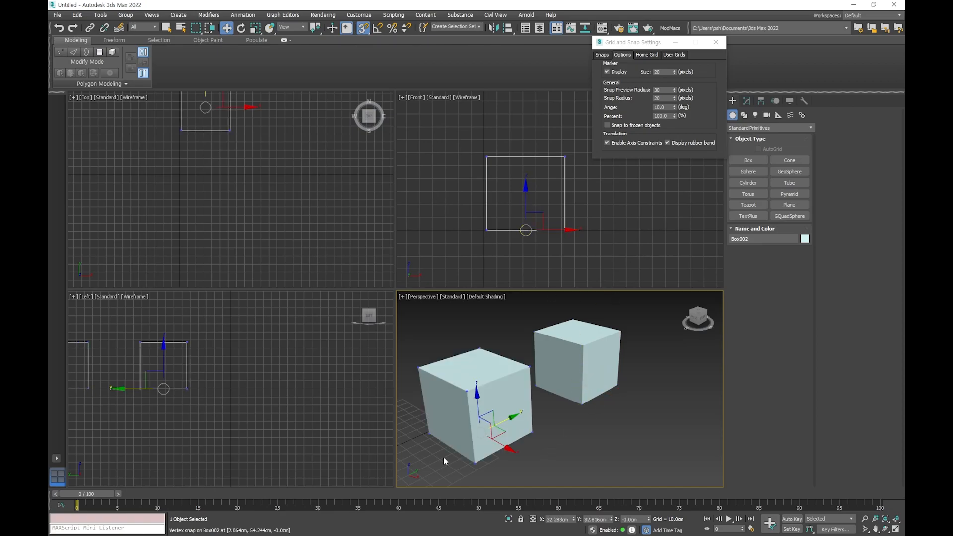
alt+middle_drag(519, 445, 537, 455)
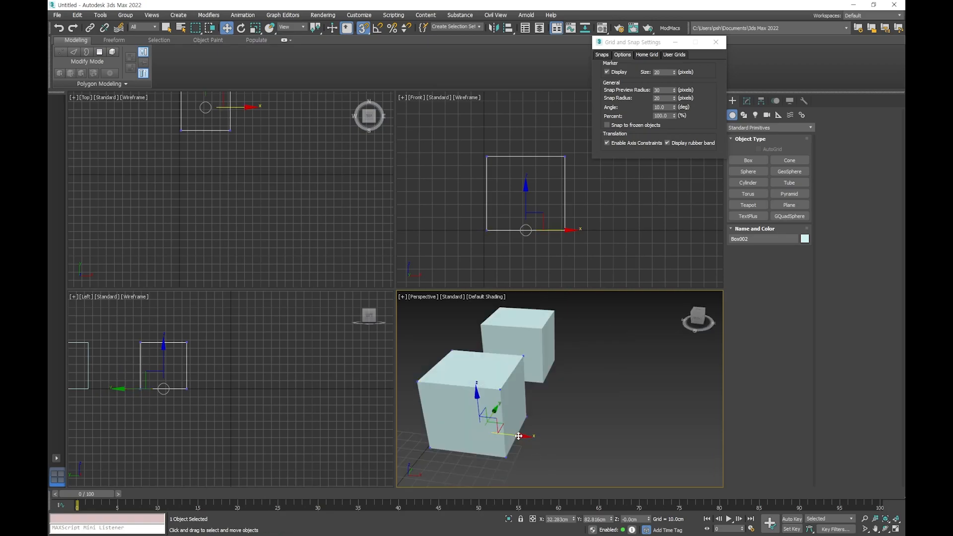
drag(519, 437, 638, 459)
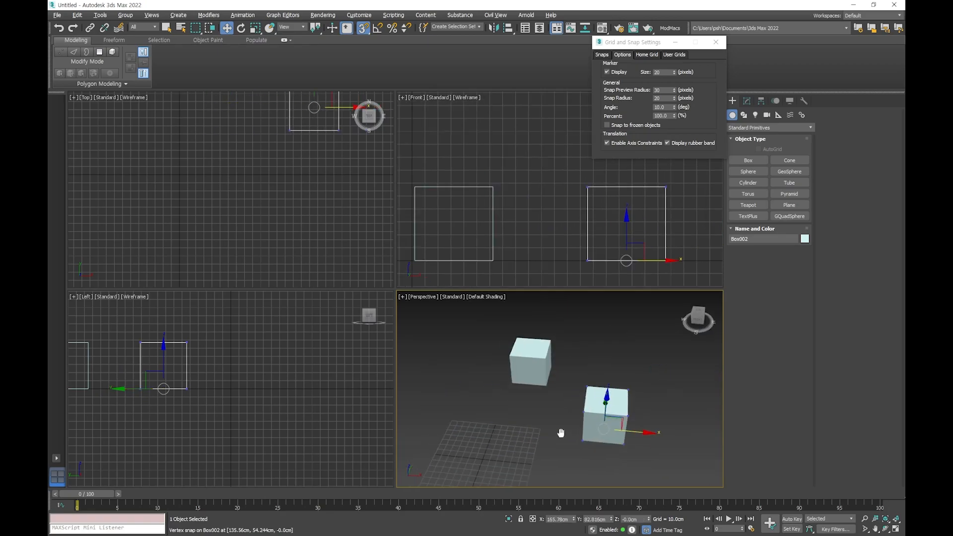
- Snap the copied box's lower-left vertex to the original's matching vertex with movement constrained to the X axis, at about X 32 cm
middle_drag(561, 432, 591, 419)
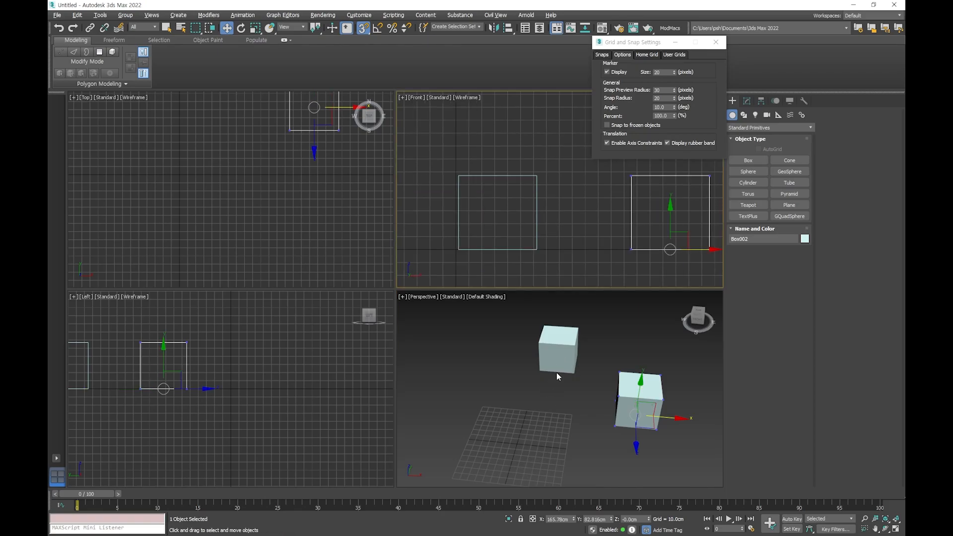
mouse_move(655, 456)
alt+middle_down()
mouse_move(669, 434)
mouse_move(643, 443)
alt+middle_up()
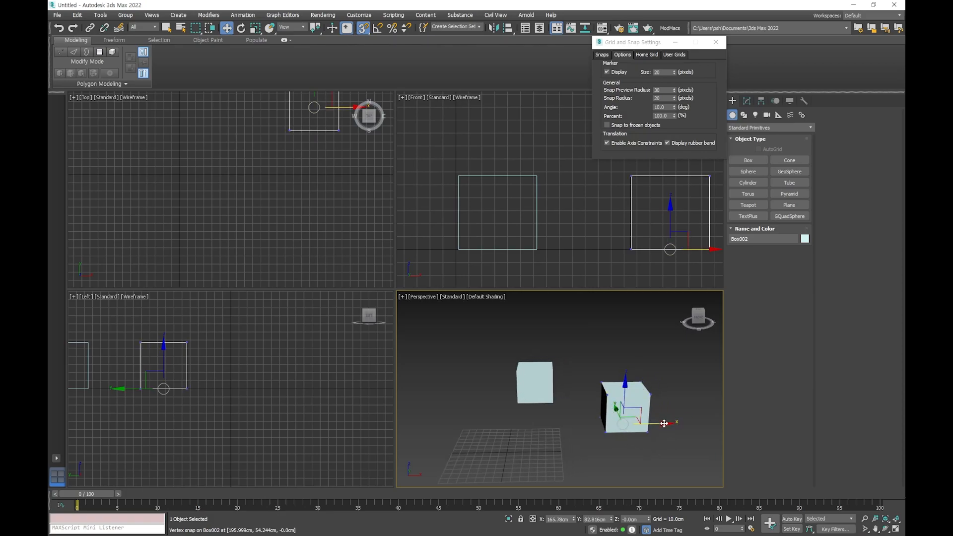
middle_drag(566, 212, 516, 219)
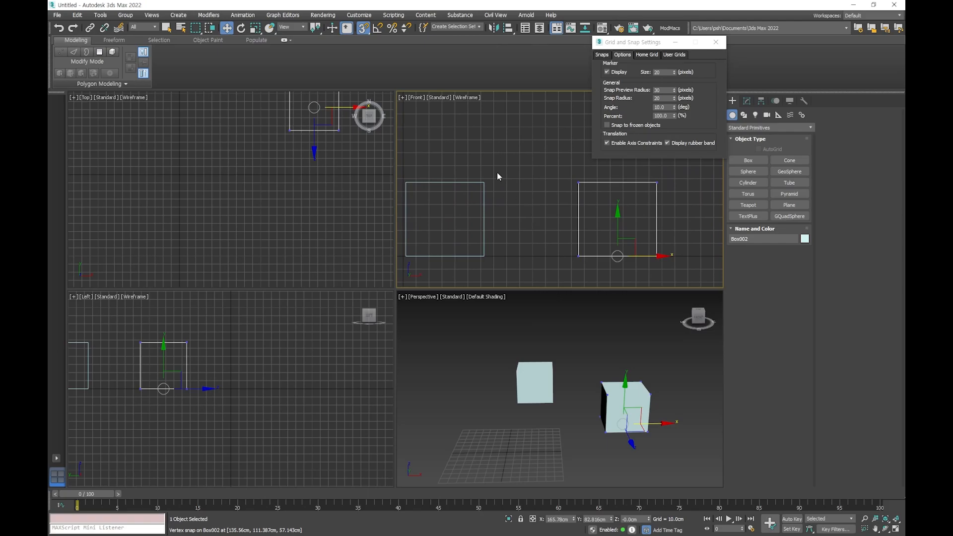
click(625, 382)
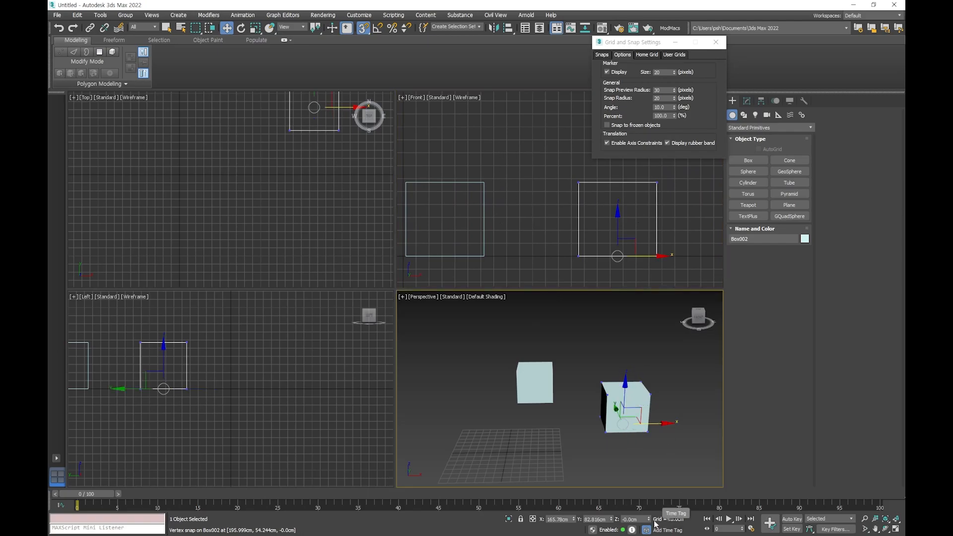
drag(606, 434, 520, 401)
middle_drag(509, 212, 562, 192)
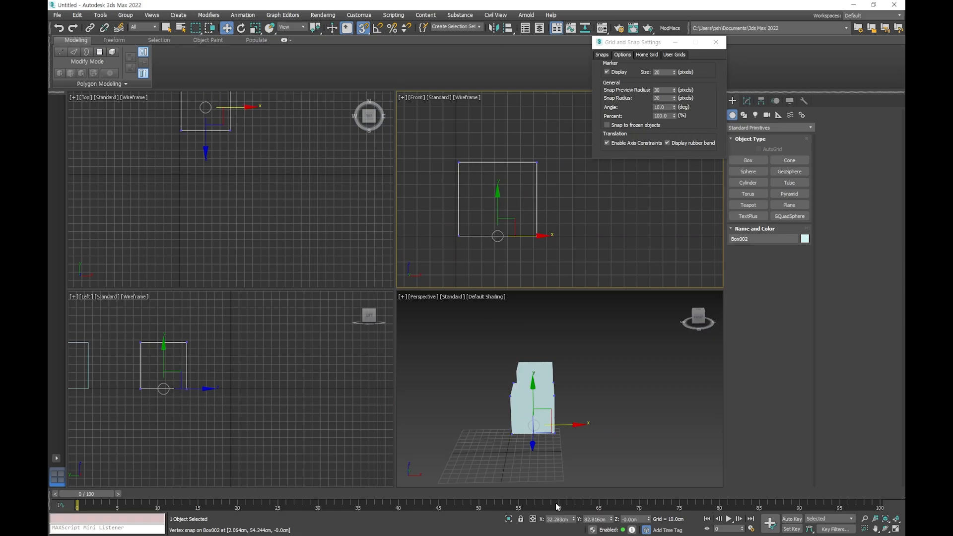
alt+middle_drag(638, 452, 594, 464)
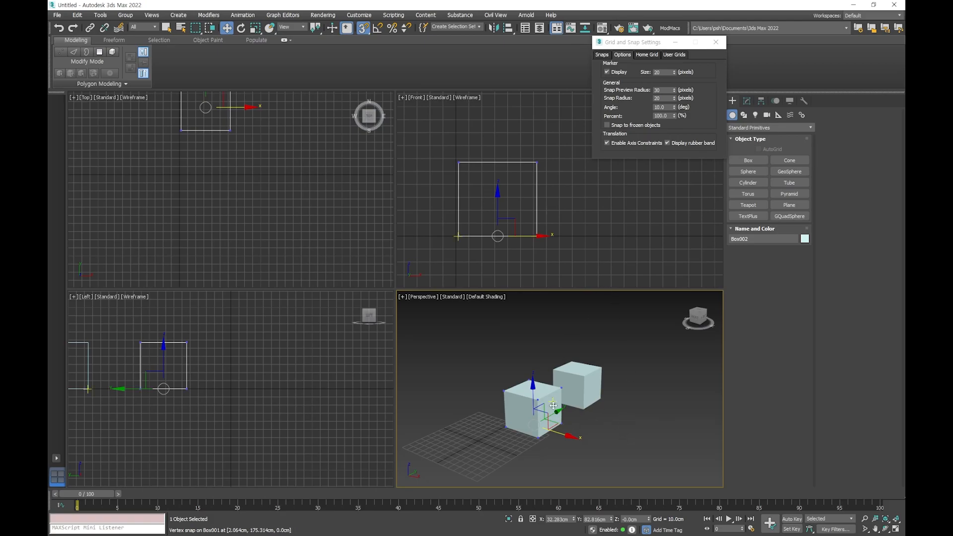
- Move the copied box along X to about 183 cm and snap it back onto the original at about X 32 cm, Y 204 cm
drag(541, 236, 694, 253)
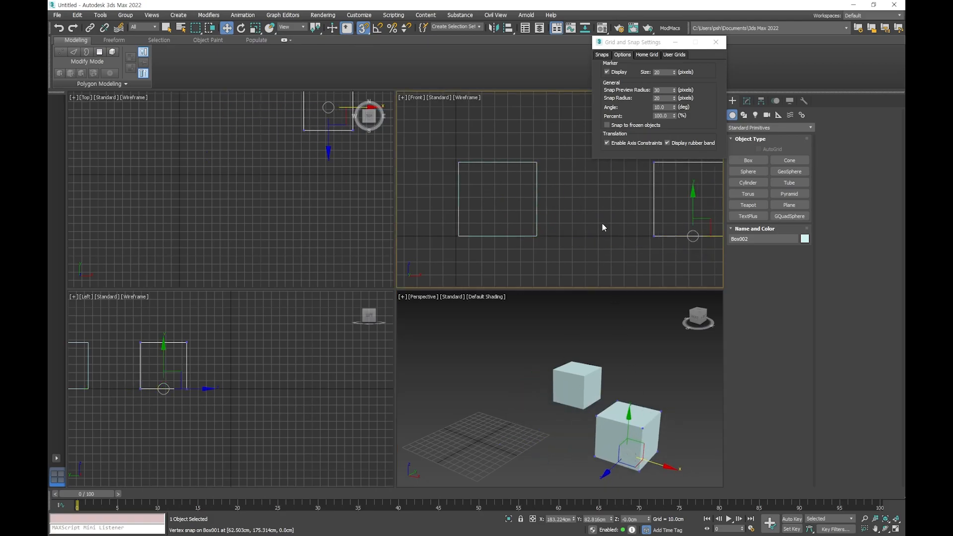
middle_drag(602, 224, 557, 221)
drag(608, 232, 414, 231)
alt+middle_drag(560, 442, 637, 412)
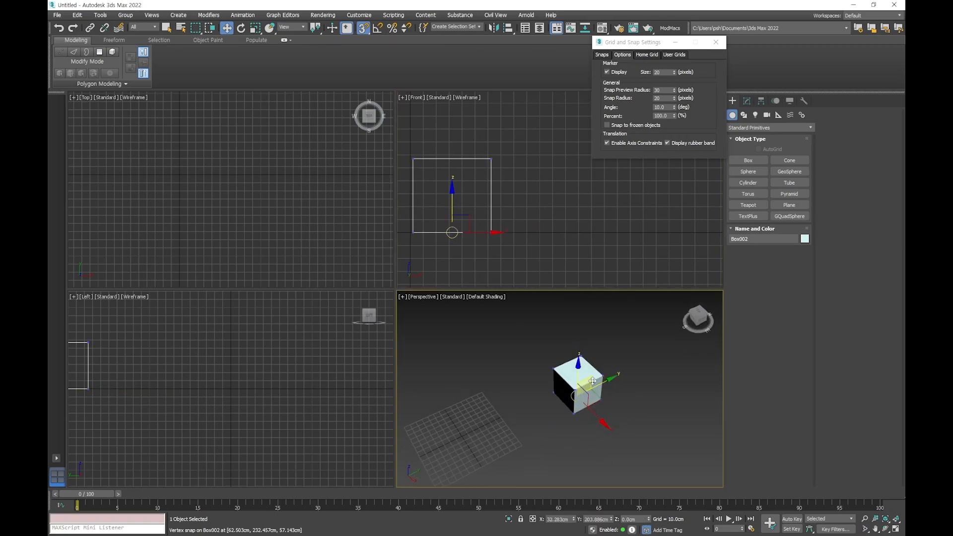